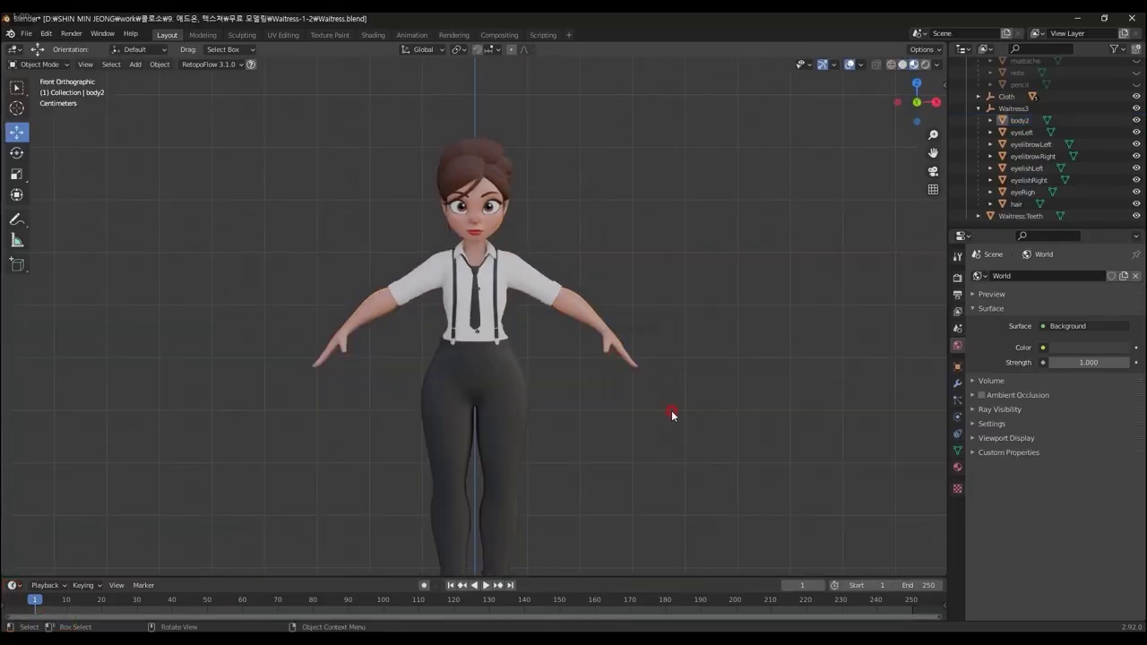
Pan the view upward to reveal the character's feet.
{"action": "middle_click_drag", "start_coordinate": [673, 415], "coordinate": [555, 352], "text": "shift"}
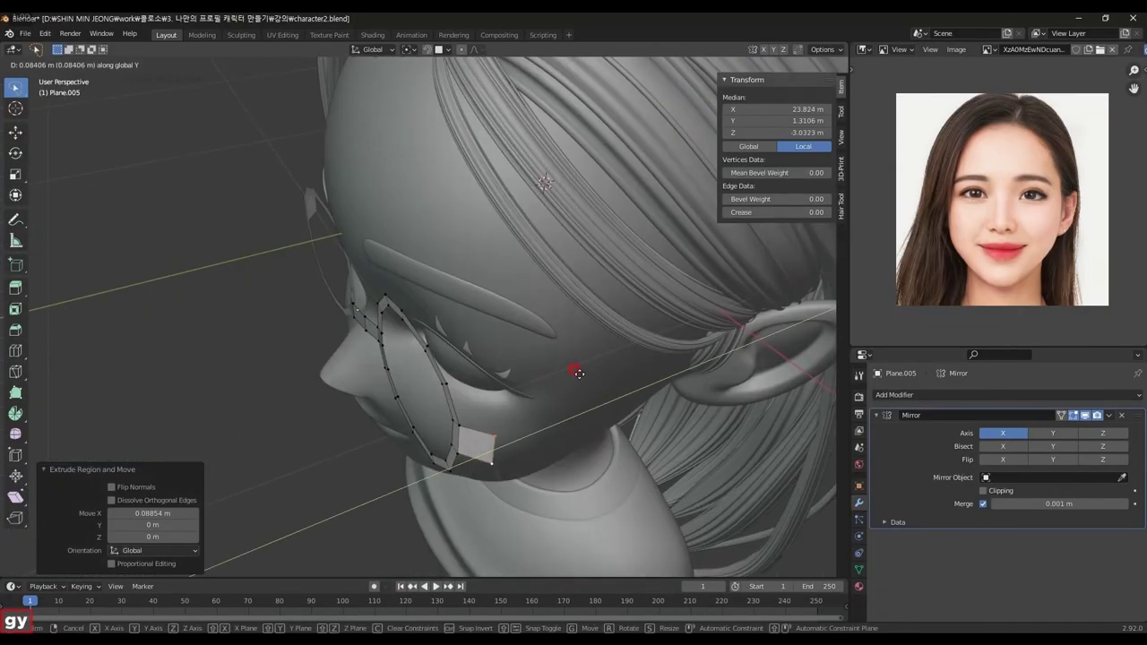
Extrude the glasses frame's edge, locked to the X axis.
{"action": "key", "text": "KP_3"}
{"action": "key", "text": "g"}
{"action": "key", "text": "x"}
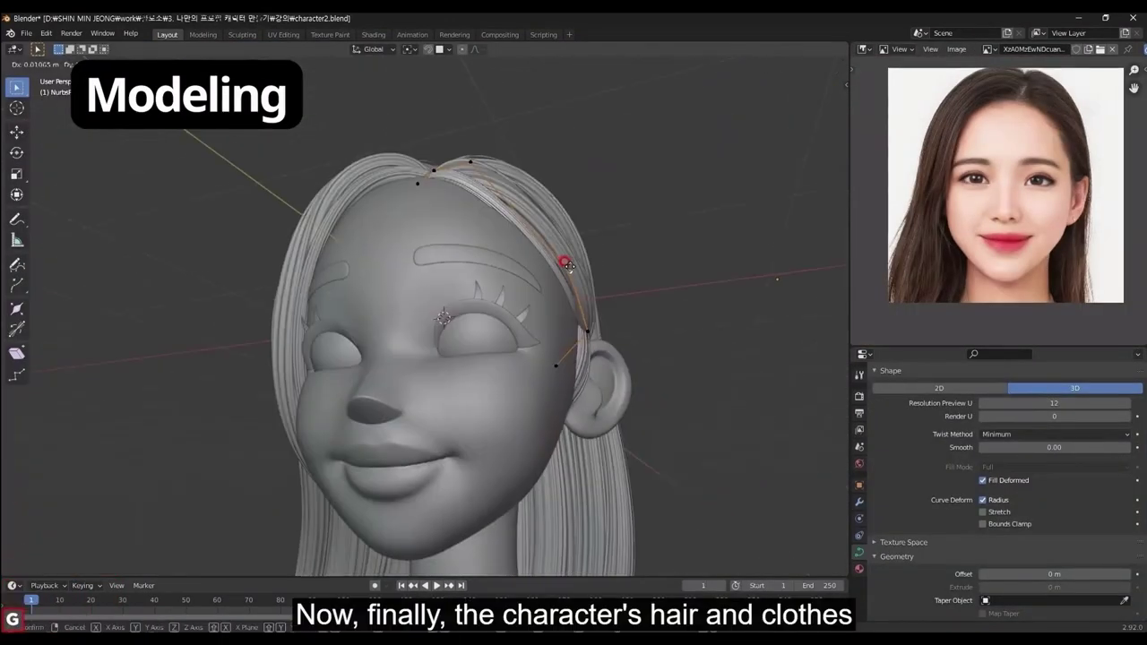
Move a hair-curve control point toward the ear and leave Edit Mode.
{"action": "left_click", "coordinate": [467, 222]}
{"action": "middle_click_drag", "start_coordinate": [637, 218], "coordinate": [619, 302]}
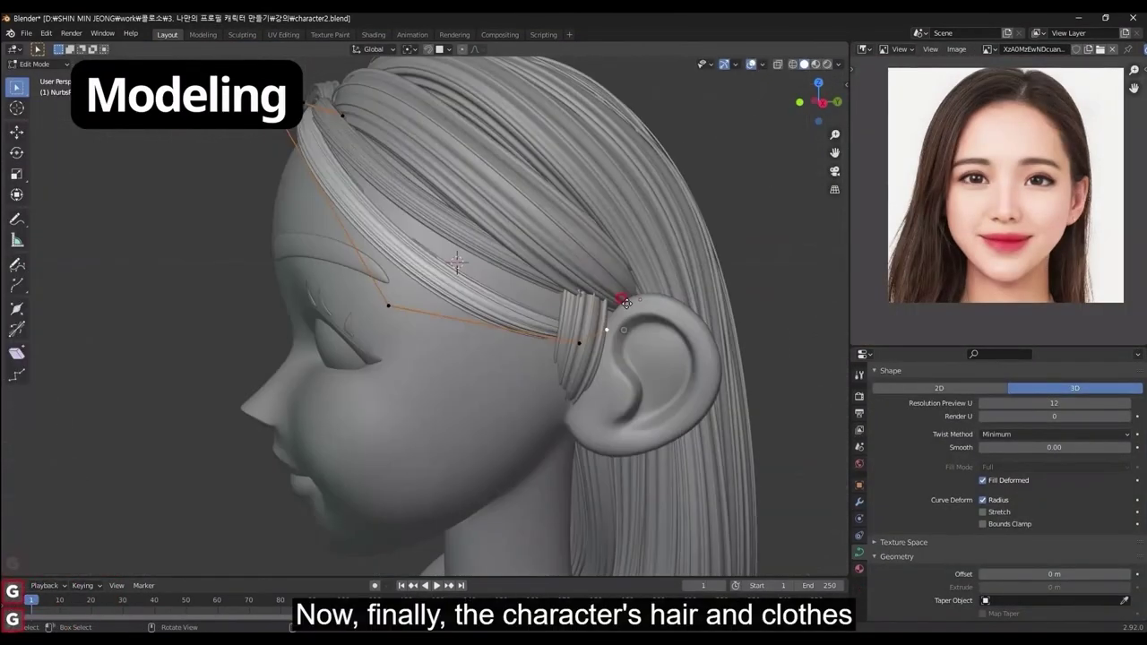
{"action": "key", "text": "Tab"}
Orbit around the freckled face and preview it in Rendered shading.
{"action": "middle_click_drag", "start_coordinate": [452, 167], "coordinate": [383, 256]}
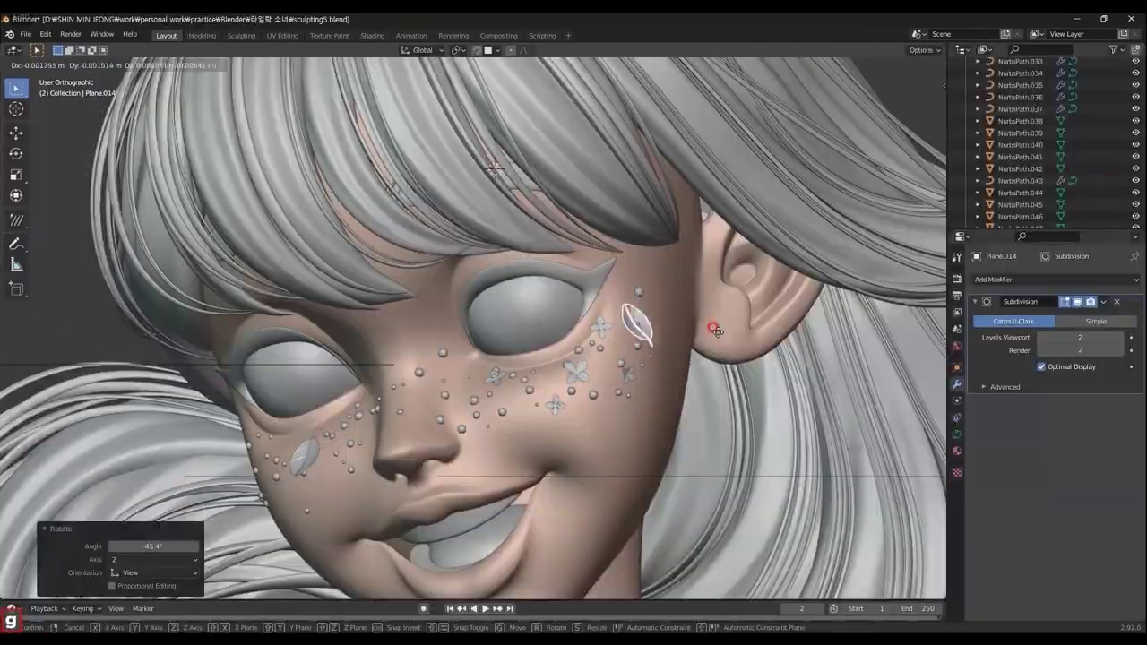
{"action": "mouse_move", "coordinate": [681, 376]}
{"action": "middle_mouse_down"}
{"action": "mouse_move", "coordinate": [722, 365]}
{"action": "mouse_move", "coordinate": [728, 435]}
{"action": "middle_mouse_up"}
{"action": "key", "text": "z"}
{"action": "left_click", "coordinate": [89, 303]}
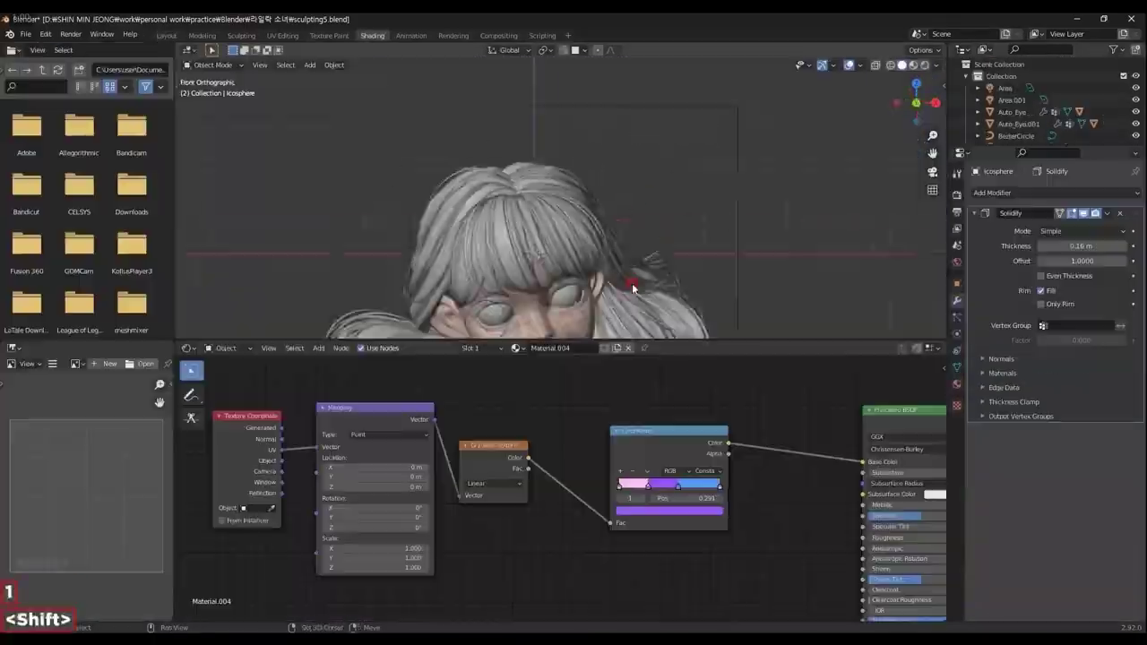
{"action": "key", "text": "z"}
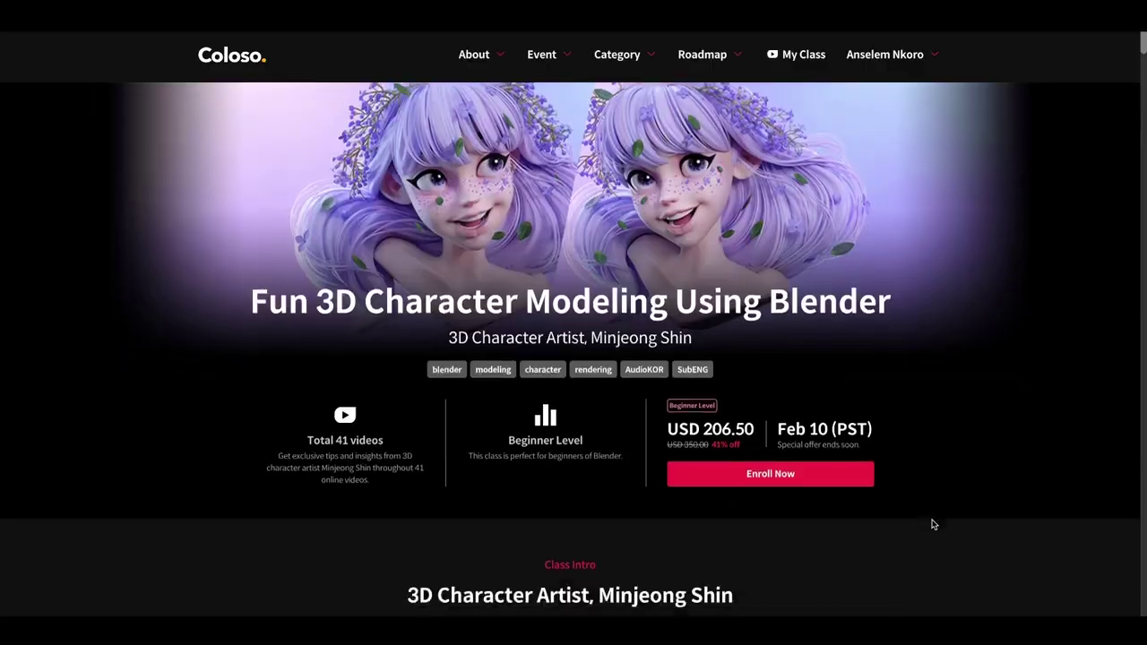
{"action": "scroll", "coordinate": [932, 524], "scroll_direction": "down", "scroll_amount": 4}
Scroll past the intro video and description down to the Class Breakdown cards.
{"action": "scroll", "coordinate": [931, 524], "scroll_direction": "down", "scroll_amount": 4}
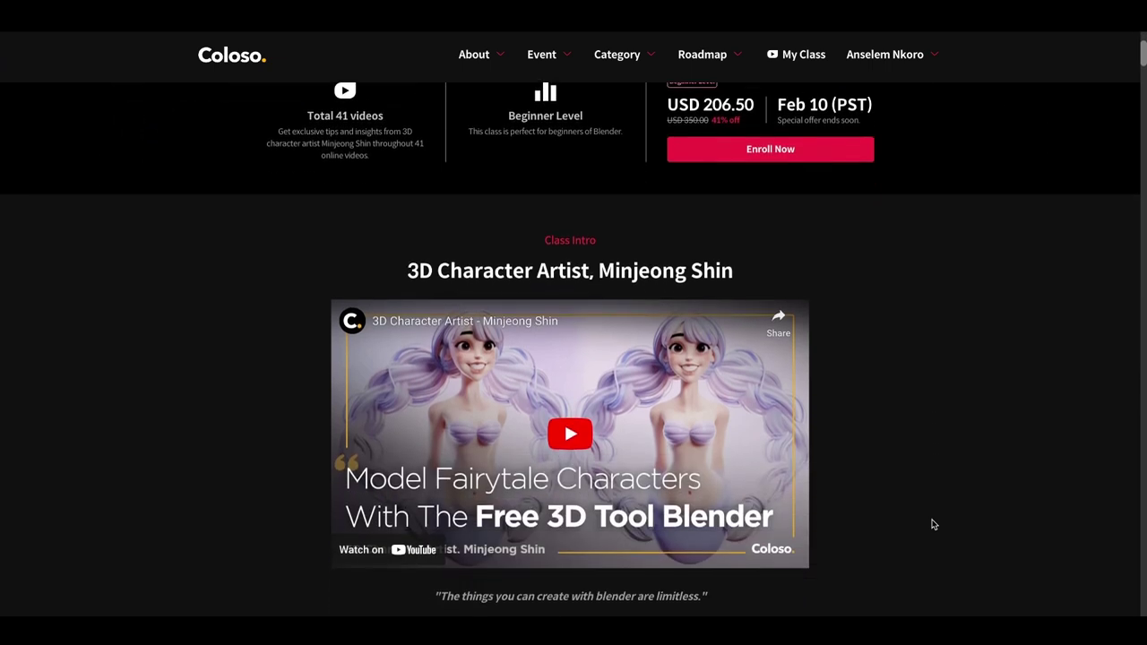
{"action": "scroll", "coordinate": [931, 524], "scroll_direction": "down", "scroll_amount": 5}
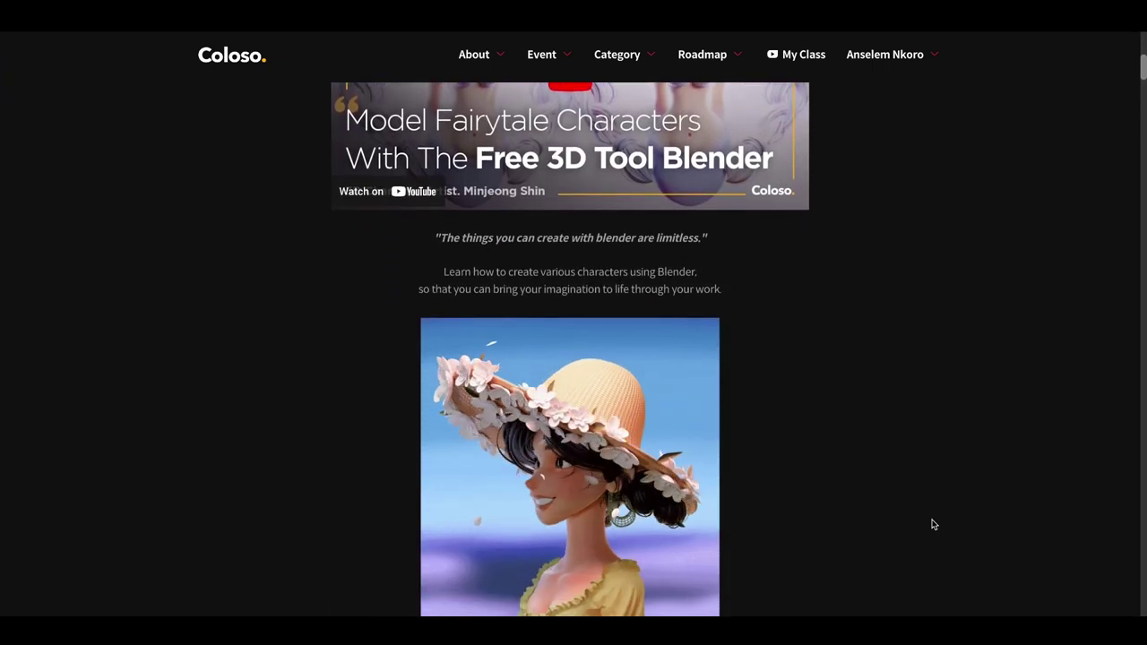
{"action": "scroll", "coordinate": [932, 524], "scroll_direction": "down", "scroll_amount": 5}
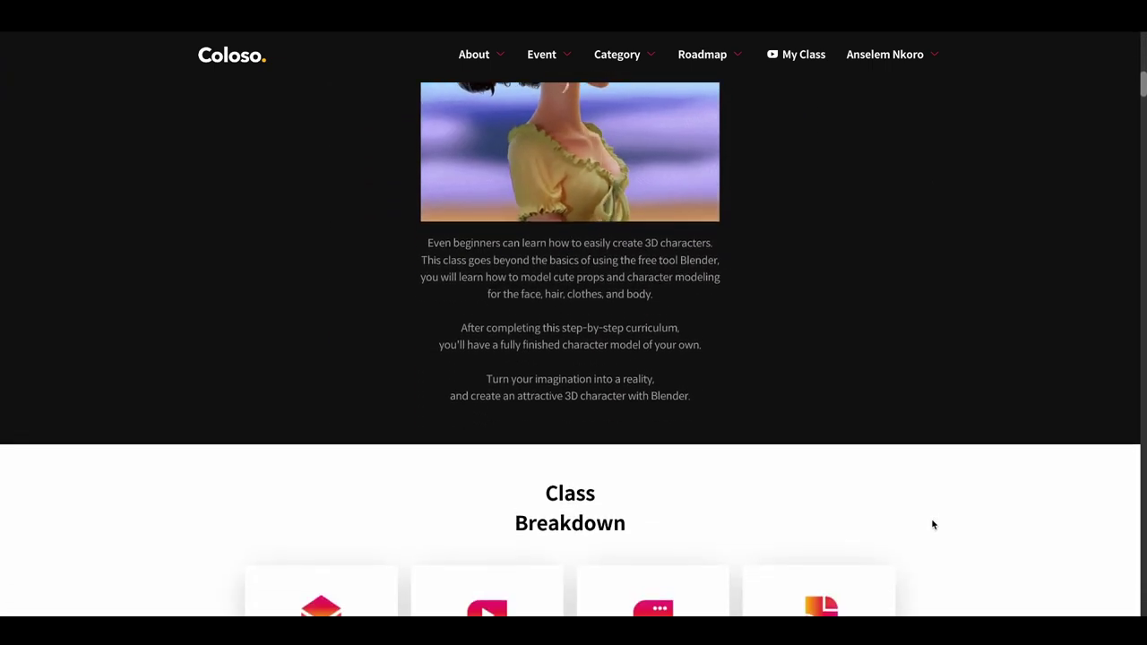
{"action": "scroll", "coordinate": [932, 524], "scroll_direction": "down", "scroll_amount": 4}
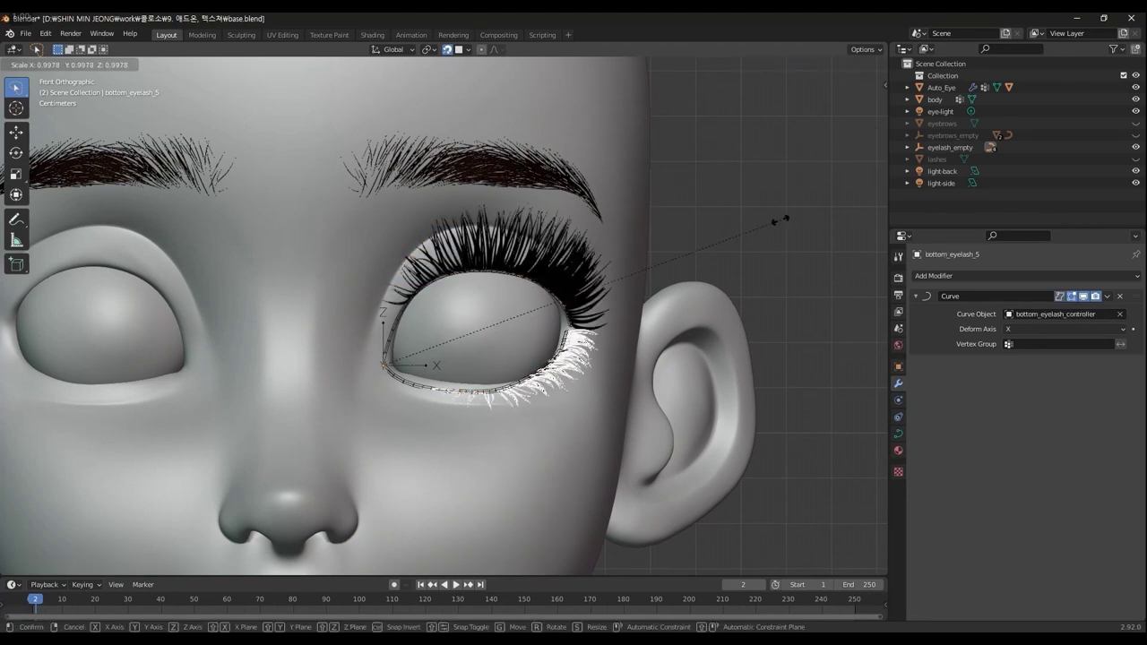
Shrink the bottom eyelash curve, edit the upper eyelash controller, and preview in Rendered shading.
{"action": "key", "text": "alt+s"}
{"action": "key", "text": "Escape"}
{"action": "left_click", "coordinate": [371, 302]}
{"action": "key", "text": "Tab"}
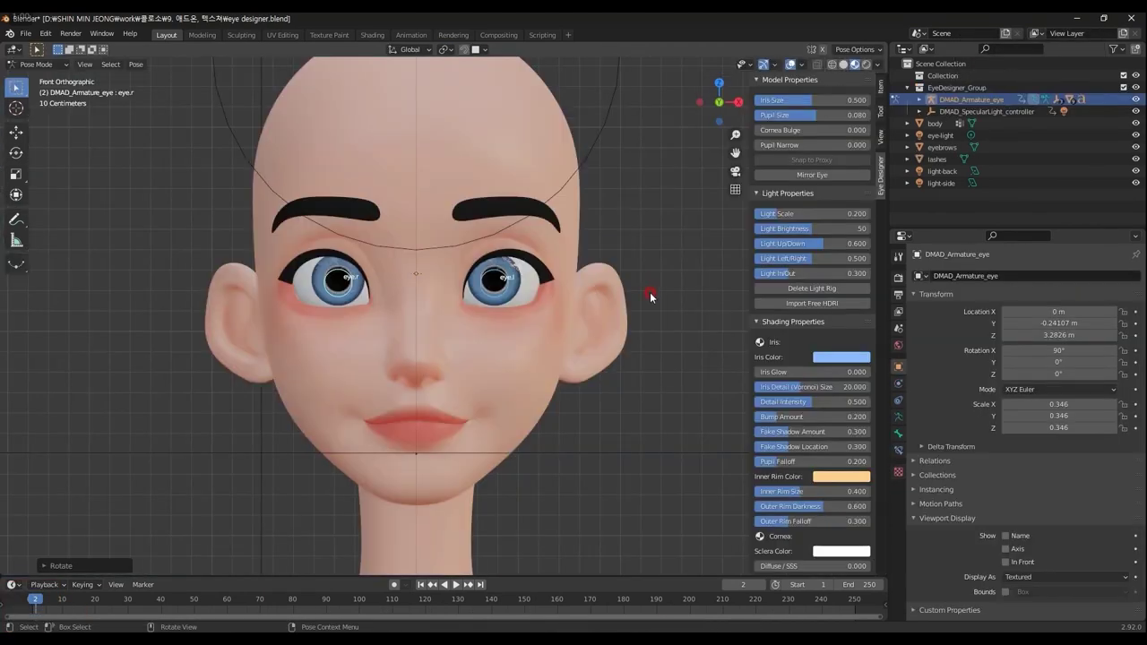
{"action": "key", "text": "z"}
{"action": "left_click", "coordinate": [637, 319]}
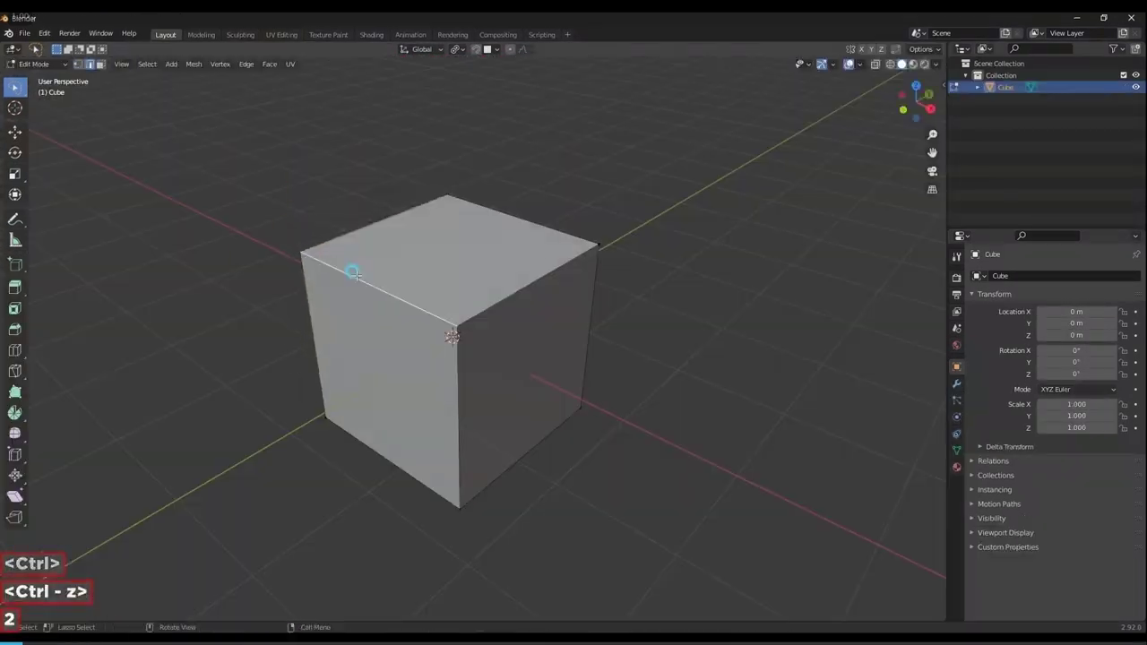
Undo the cube changes, view the spheres from the front, and select the smooth left sphere.
{"action": "key", "text": "ctrl+z"}
{"action": "key", "text": "ctrl+z"}
{"action": "key", "text": "ctrl+z"}
{"action": "mouse_move", "coordinate": [412, 346]}
{"action": "middle_mouse_down"}
{"action": "mouse_move", "coordinate": [418, 330]}
{"action": "mouse_move", "coordinate": [517, 353]}
{"action": "middle_mouse_up"}
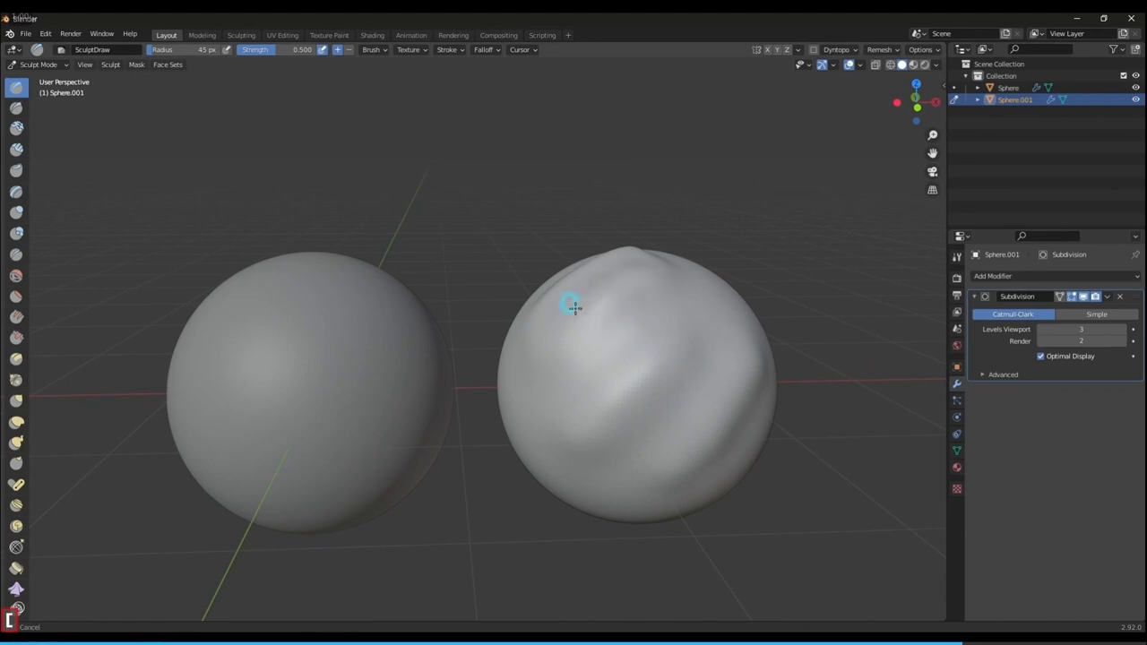
{"action": "middle_click_drag", "start_coordinate": [574, 306], "coordinate": [660, 337]}
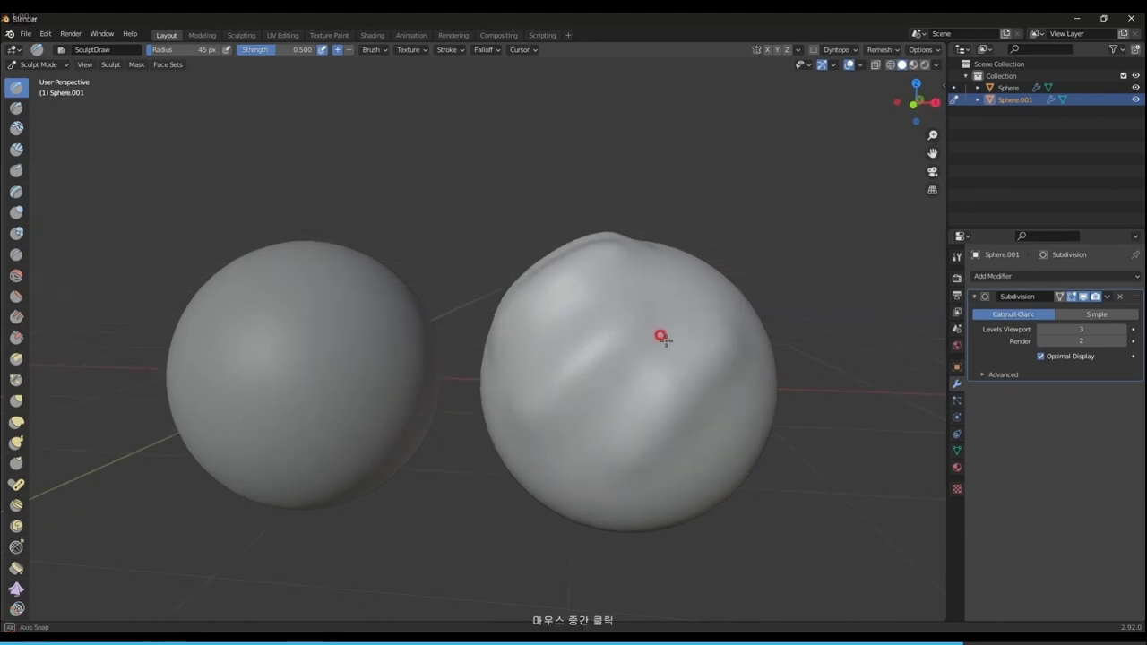
{"action": "key", "text": "KP_1"}
{"action": "key", "text": "ctrl+Tab"}
{"action": "left_click", "coordinate": [397, 402]}
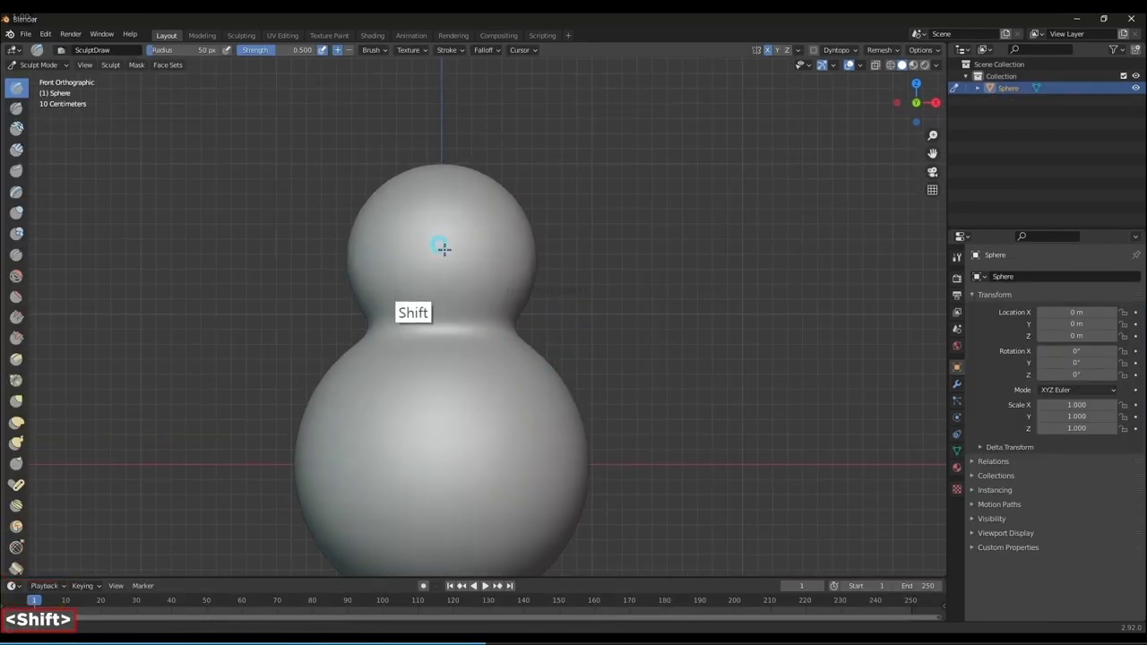
{"action": "scroll", "coordinate": [442, 246], "scroll_direction": "up", "scroll_amount": 3}
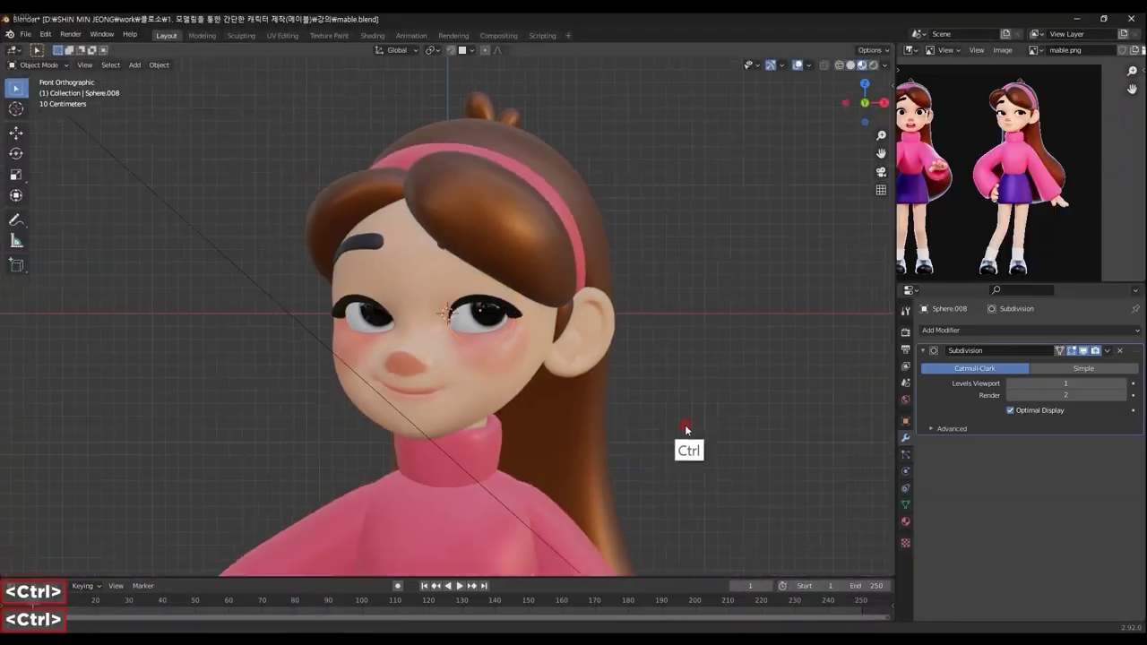
Zoom in on the sculpted torso, then start and cancel a Z-axis chopsticks rotation.
{"action": "middle_click_drag", "start_coordinate": [685, 430], "coordinate": [604, 456], "text": "ctrl"}
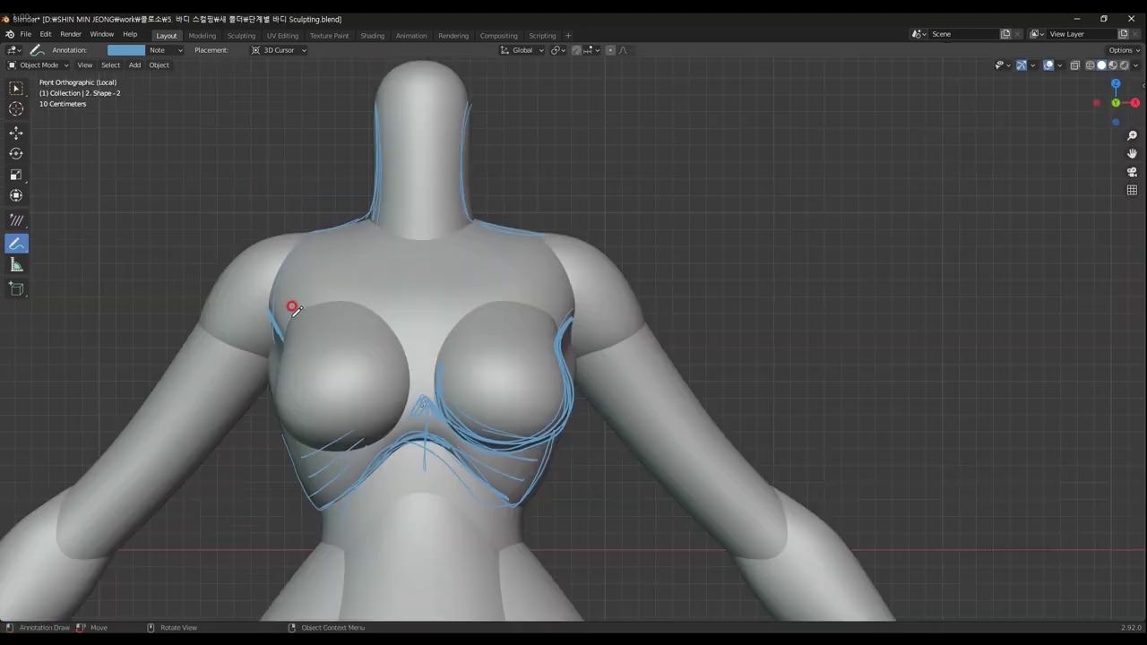
{"action": "mouse_move", "coordinate": [297, 309]}
{"action": "middle_mouse_down", "text": "ctrl"}
{"action": "mouse_move", "coordinate": [350, 320]}
{"action": "mouse_move", "coordinate": [206, 361]}
{"action": "middle_mouse_up", "text": "ctrl"}
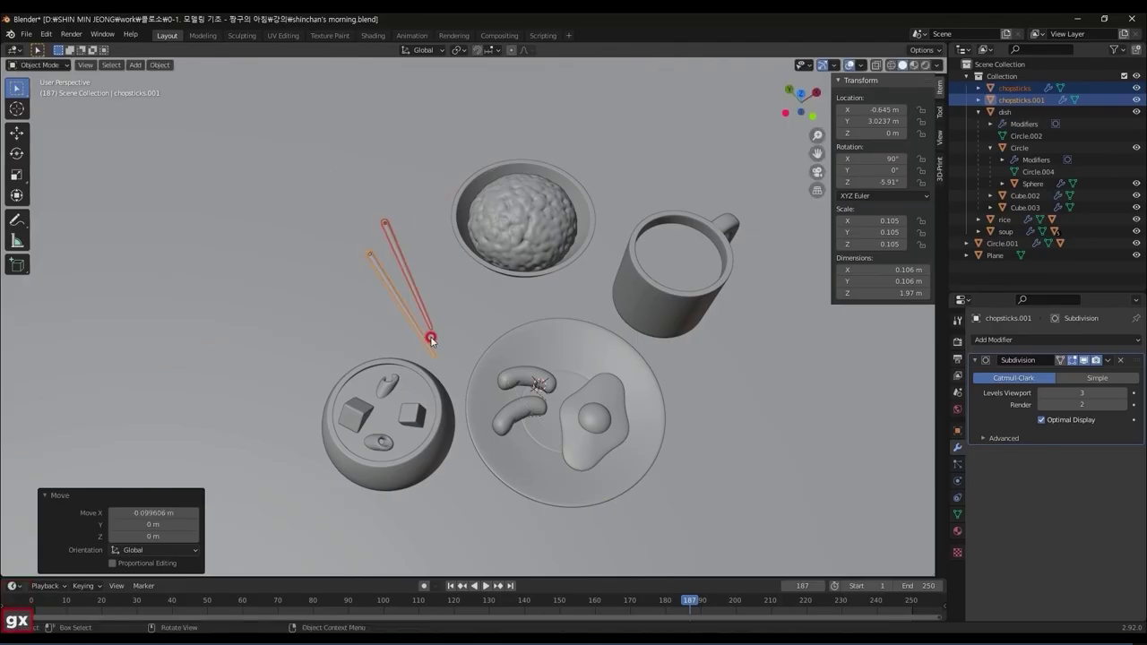
{"action": "key", "text": "r"}
{"action": "key", "text": "z"}
{"action": "key", "text": "Escape"}
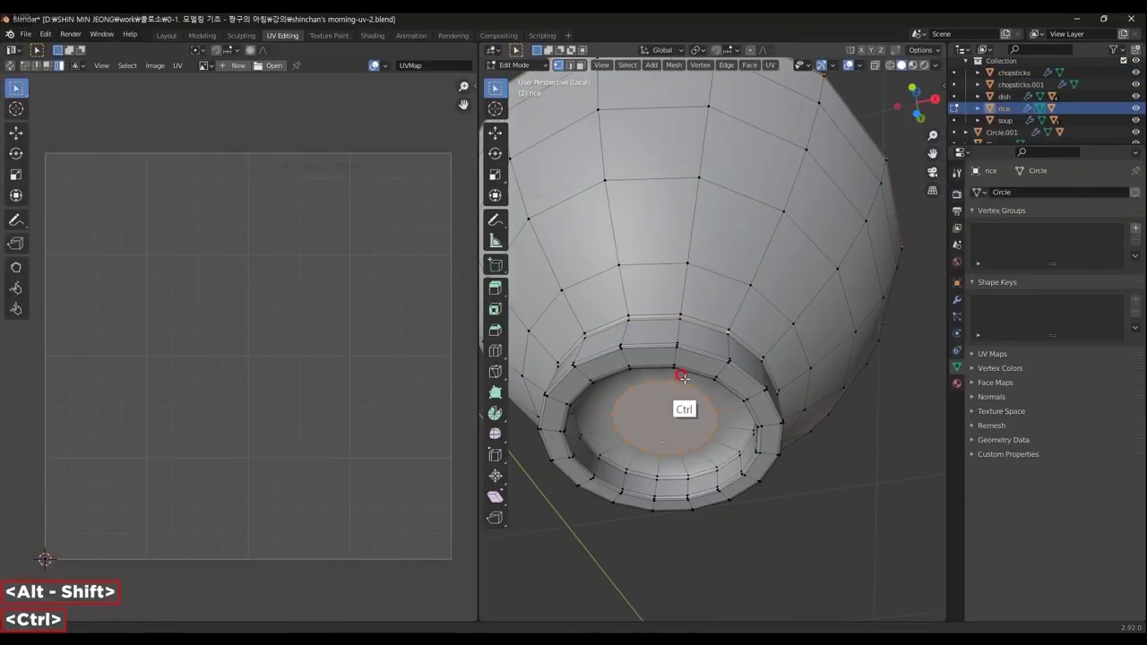
Orbit and zoom in to look into the rice bowl and nearby objects.
{"action": "middle_click_drag", "start_coordinate": [683, 378], "coordinate": [781, 427]}
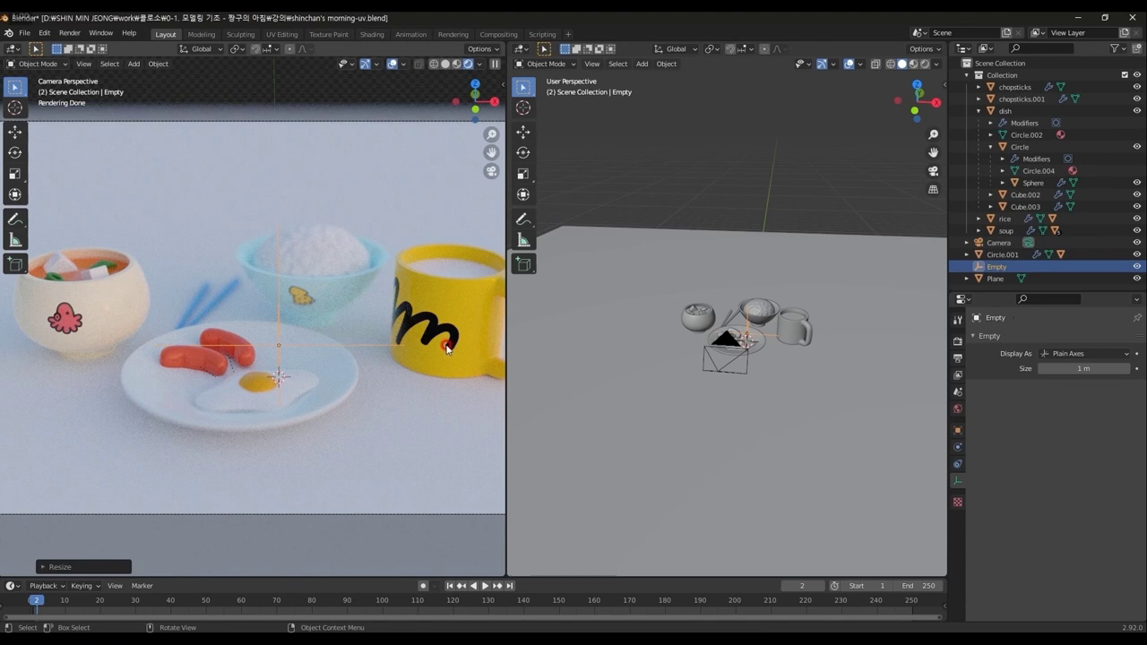
{"action": "middle_click_drag", "start_coordinate": [627, 394], "coordinate": [814, 317]}
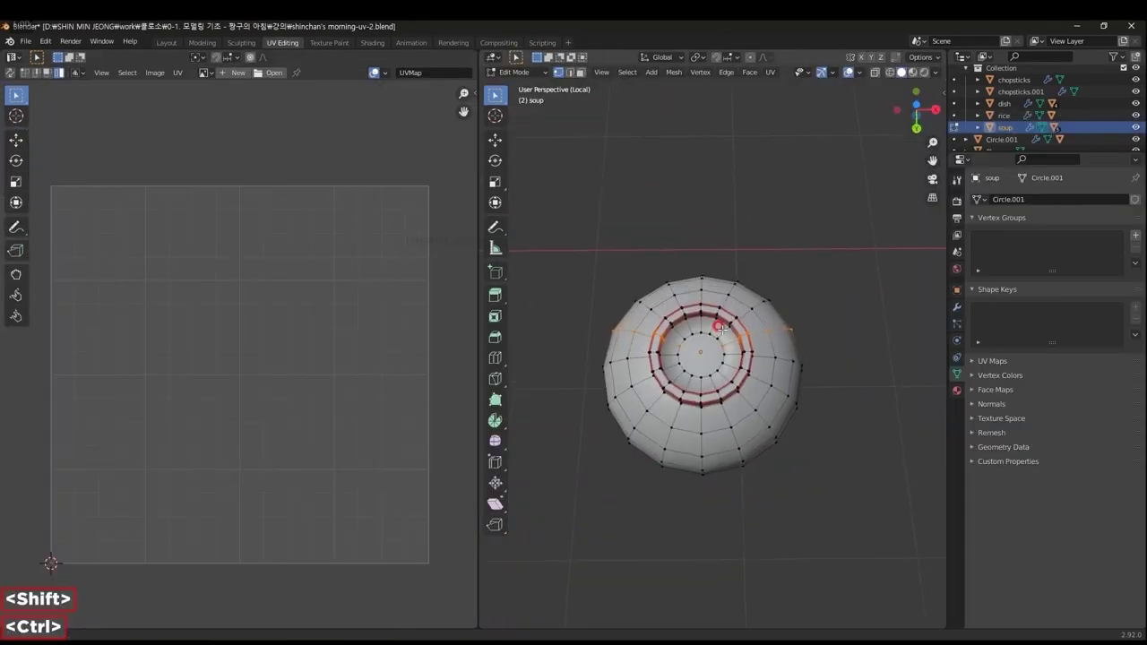
{"action": "scroll", "coordinate": [752, 337], "scroll_direction": "up", "scroll_amount": 5}
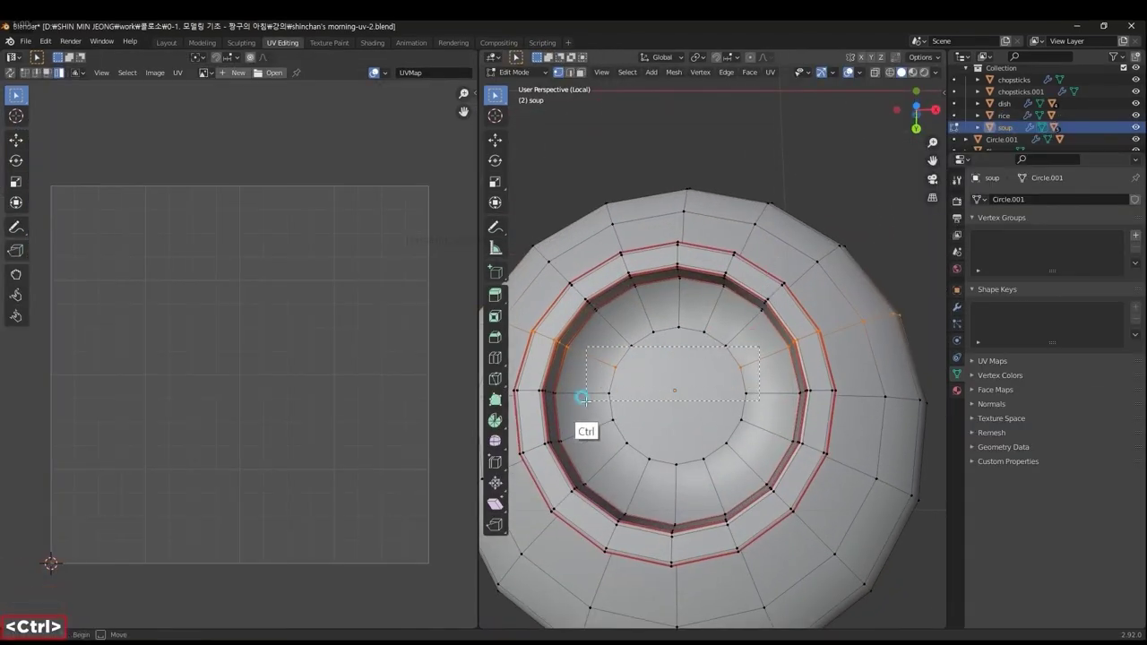
{"action": "scroll", "coordinate": [582, 397], "scroll_direction": "down", "scroll_amount": 4}
Orbit the body to a side view and zoom out from the sculpted face.
{"action": "middle_click_drag", "start_coordinate": [582, 397], "coordinate": [787, 158]}
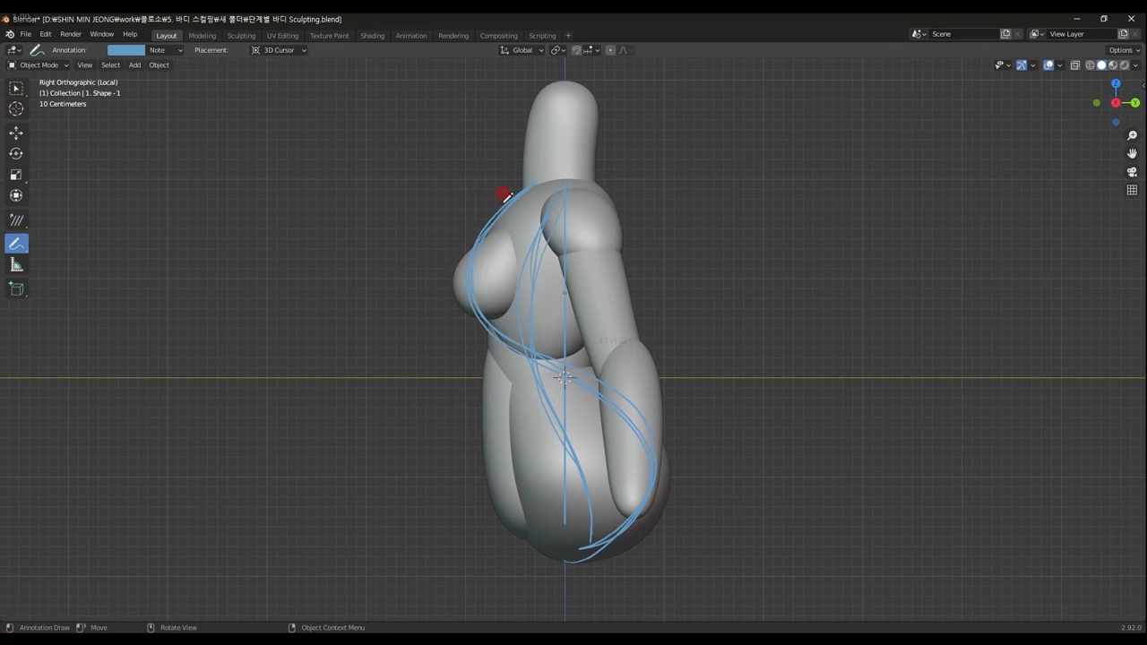
{"action": "key", "text": "shift"}
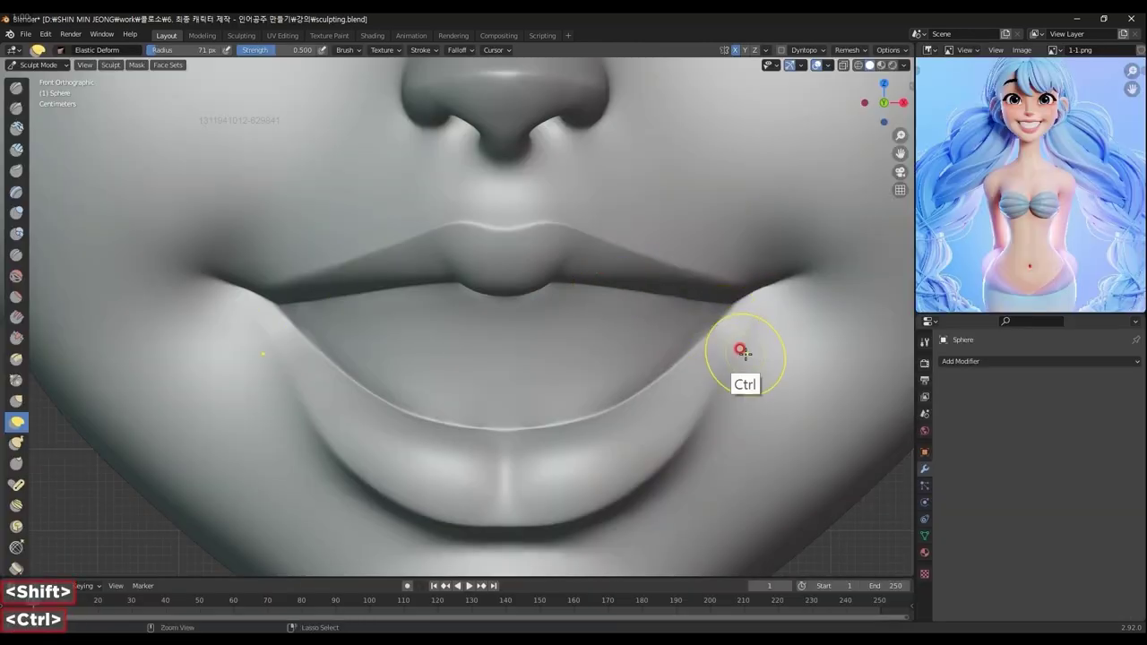
{"action": "mouse_move", "coordinate": [739, 349]}
{"action": "middle_mouse_down", "text": "ctrl"}
{"action": "mouse_move", "coordinate": [653, 402]}
{"action": "mouse_move", "coordinate": [625, 371]}
{"action": "mouse_move", "coordinate": [574, 358]}
{"action": "mouse_move", "coordinate": [551, 366]}
{"action": "mouse_move", "coordinate": [559, 395]}
{"action": "middle_mouse_up", "text": "ctrl"}
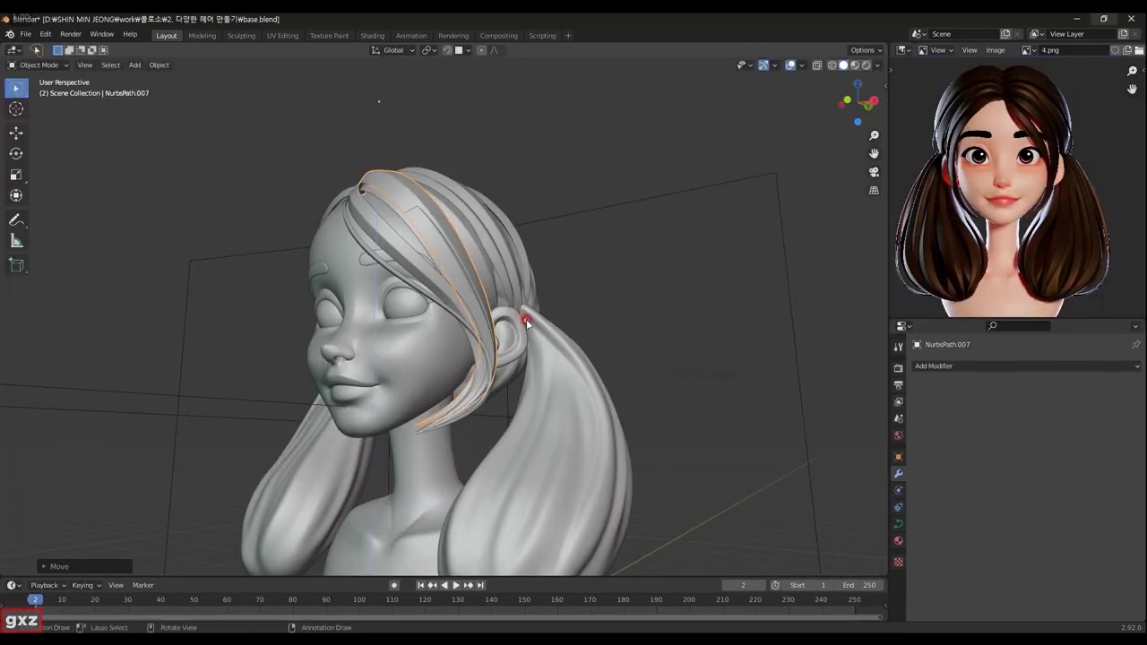
Turn to a front view of the head and enter Edit Mode on the hair curve.
{"action": "middle_click_drag", "start_coordinate": [527, 322], "coordinate": [580, 320]}
{"action": "key", "text": "Tab"}
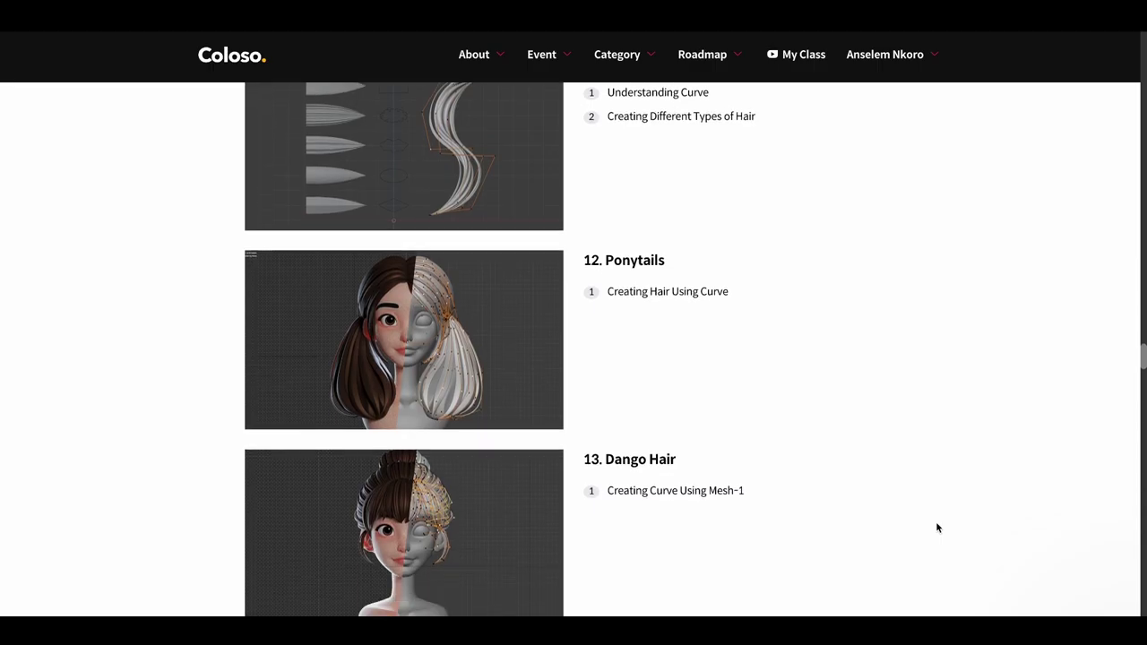
{"action": "scroll", "coordinate": [937, 528], "scroll_direction": "down", "scroll_amount": 3}
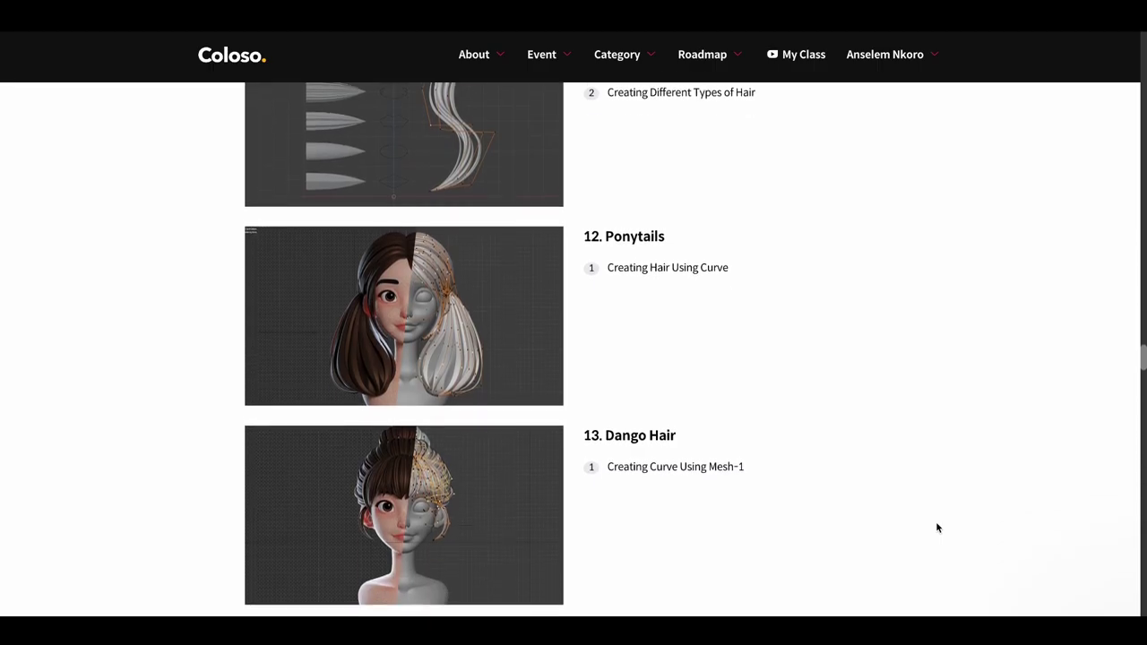
{"action": "scroll", "coordinate": [937, 527], "scroll_direction": "down", "scroll_amount": 3}
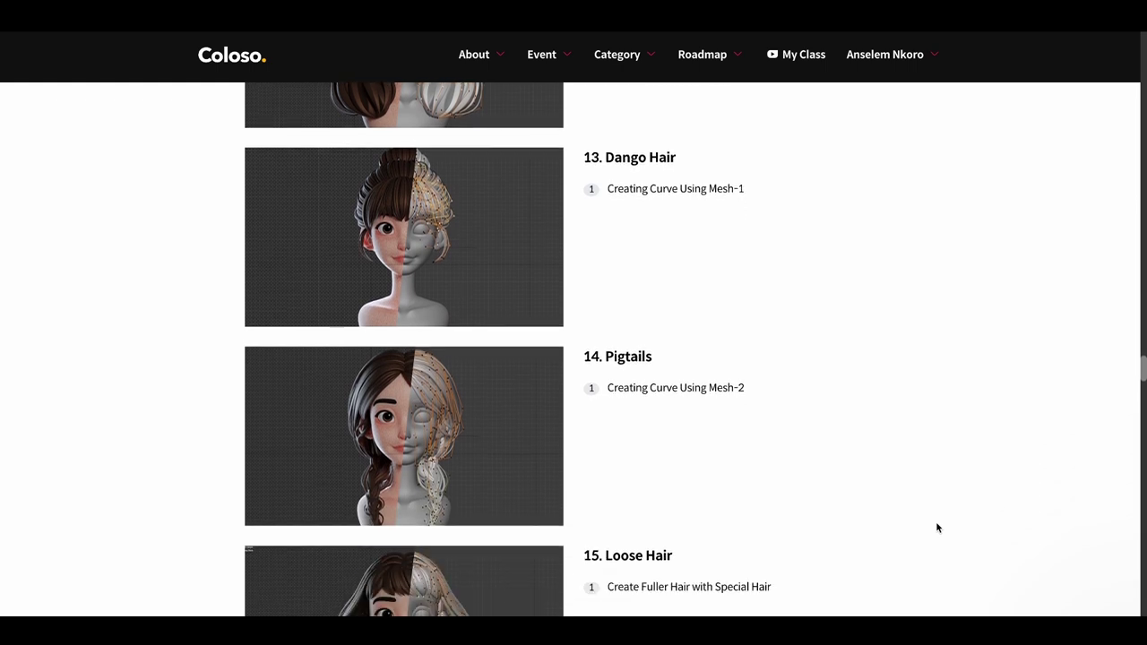
{"action": "scroll", "coordinate": [937, 528], "scroll_direction": "down", "scroll_amount": 3}
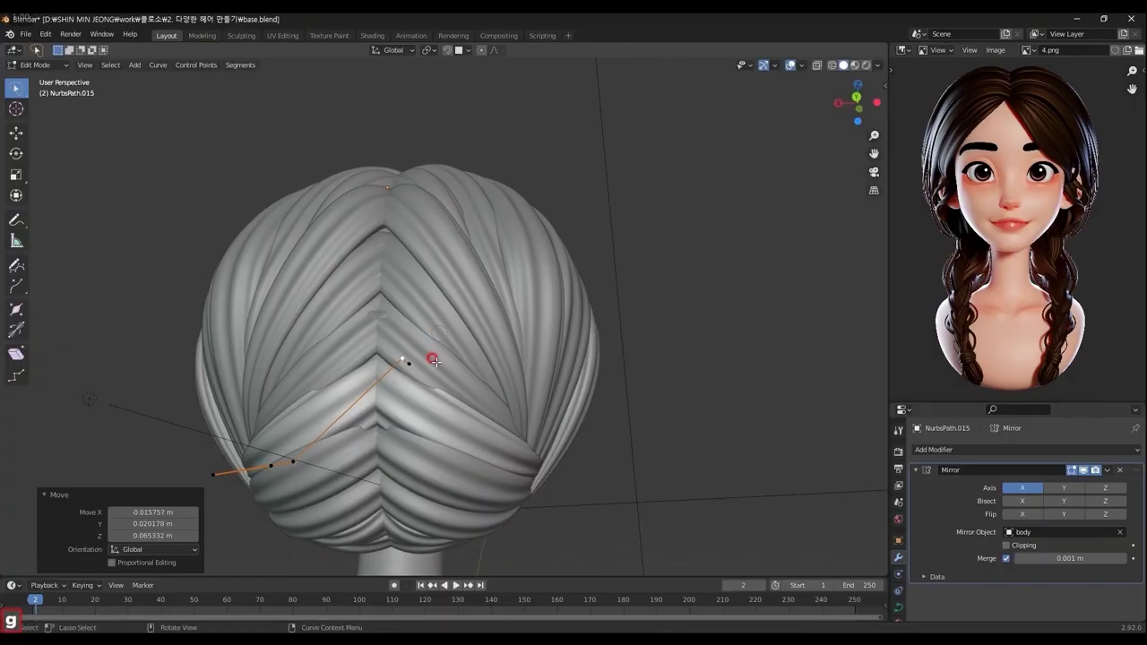
Switch to another hair strand curve and reposition one of its points.
{"action": "middle_click_drag", "start_coordinate": [435, 361], "coordinate": [397, 367]}
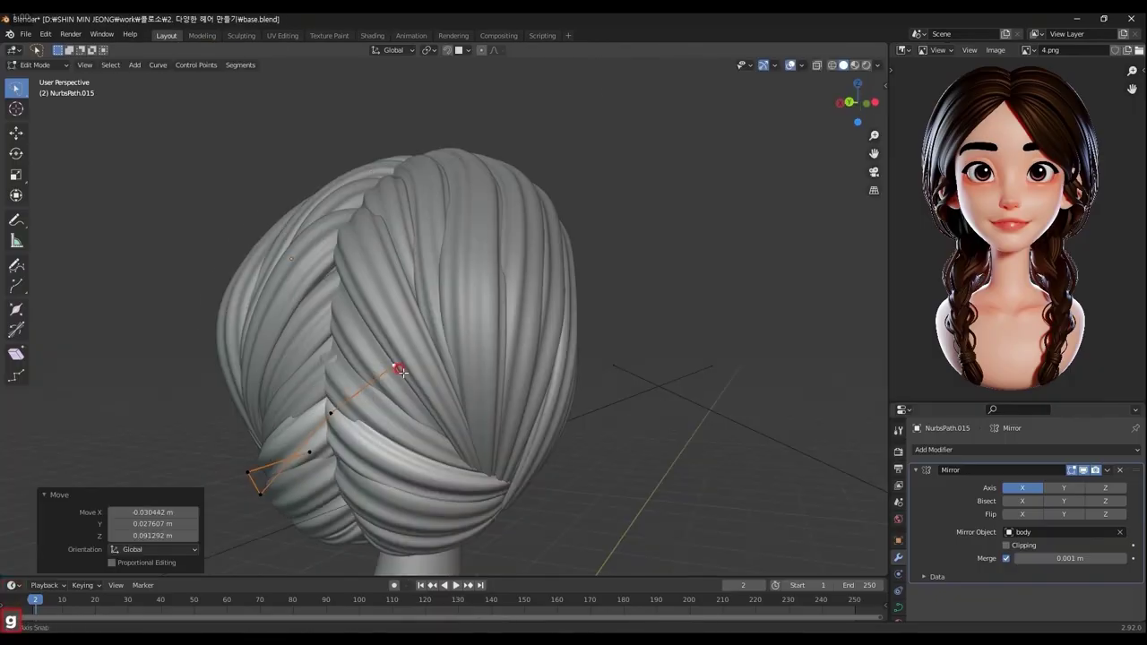
{"action": "key", "text": "Tab"}
{"action": "left_click", "coordinate": [435, 371]}
{"action": "key", "text": "Tab"}
{"action": "middle_click_drag", "start_coordinate": [332, 409], "coordinate": [343, 367]}
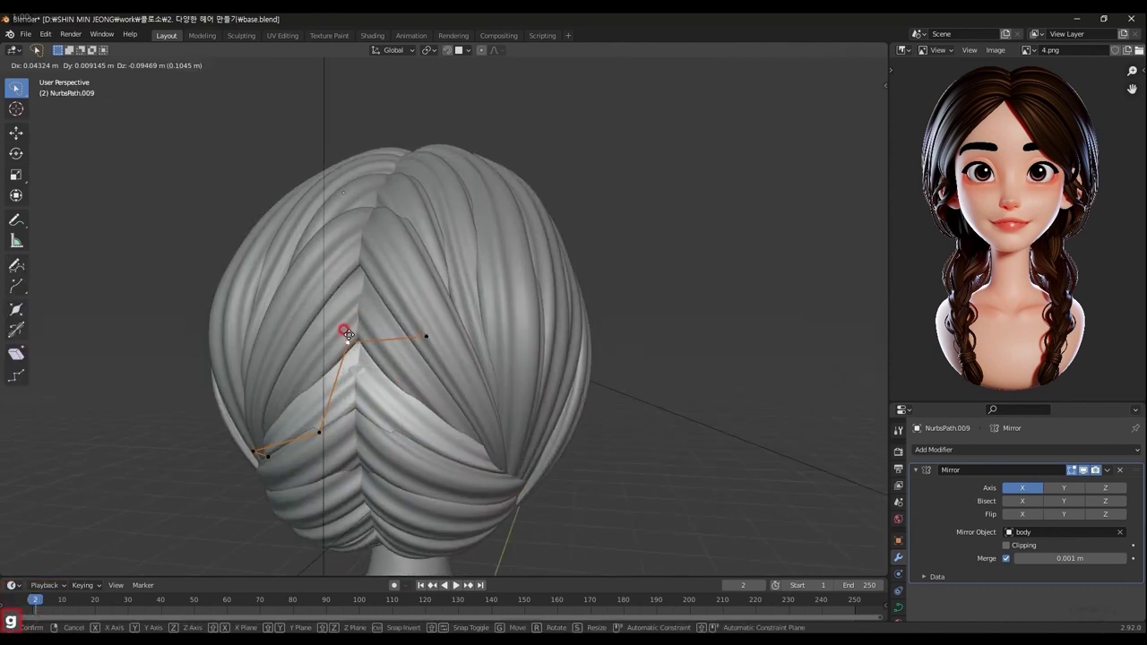
{"action": "left_click", "coordinate": [348, 334]}
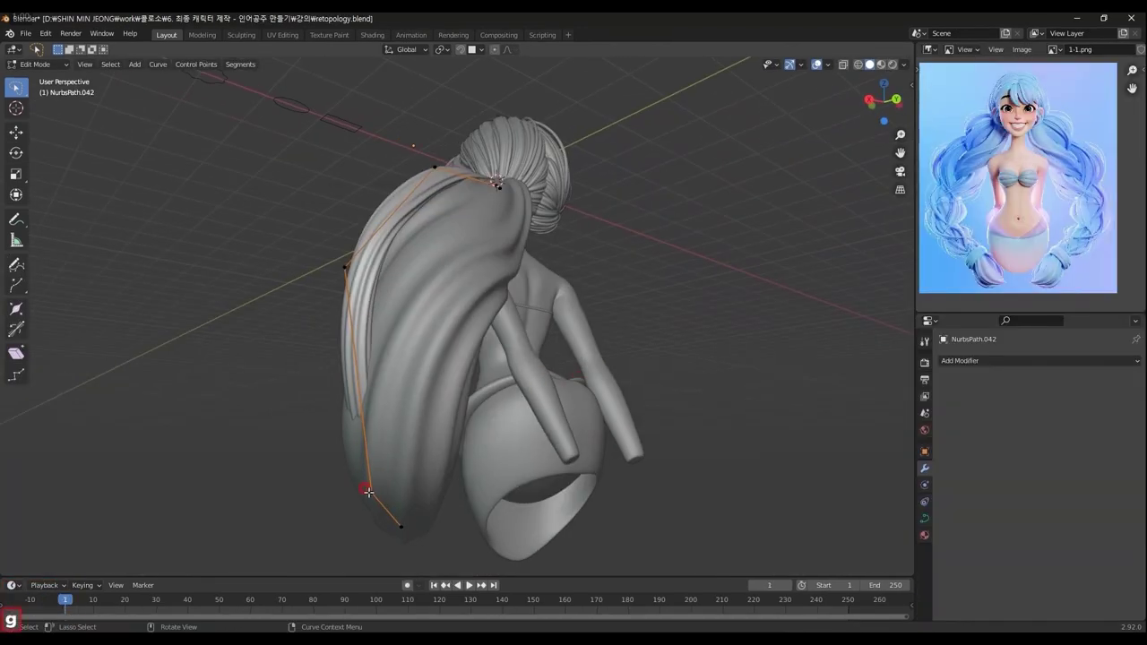
Move a hair-curve control point, then check the mermaid's hair from front and side.
{"action": "middle_click_drag", "start_coordinate": [680, 269], "coordinate": [683, 450]}
{"action": "key", "text": "g"}
{"action": "left_click", "coordinate": [529, 397]}
{"action": "middle_click_drag", "start_coordinate": [530, 397], "coordinate": [517, 438]}
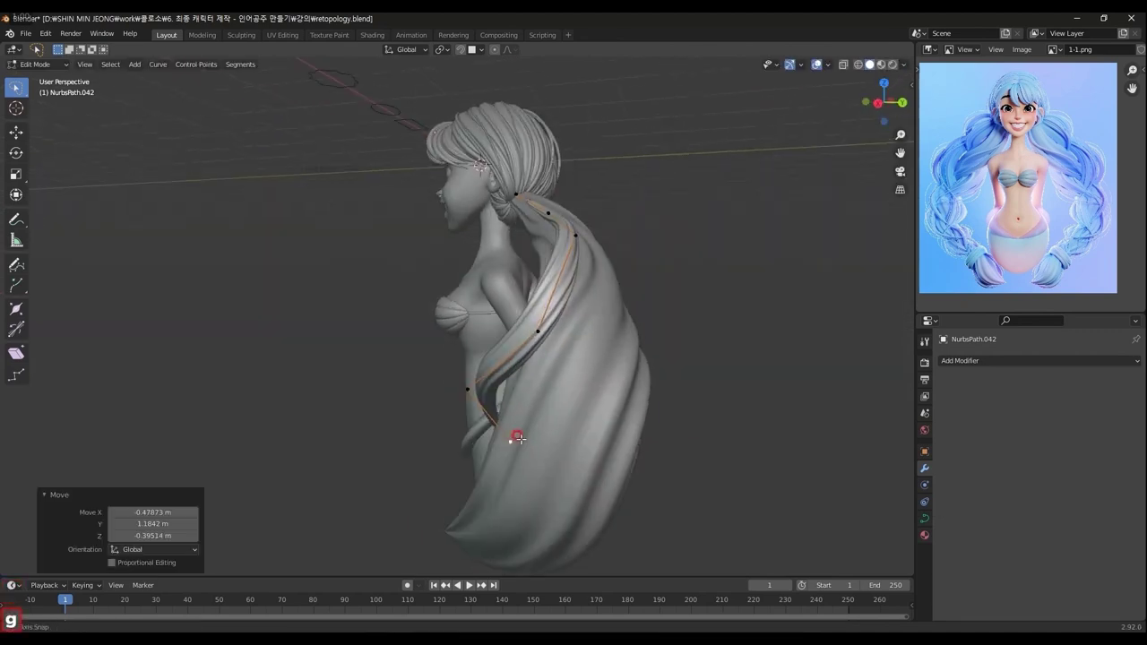
{"action": "key", "text": "1"}
{"action": "middle_click_drag", "start_coordinate": [583, 389], "coordinate": [724, 494]}
Extrude a new point from the end of the hair curve and move it into place.
{"action": "key", "text": "e"}
{"action": "left_click", "coordinate": [724, 494]}
{"action": "key", "text": "g"}
{"action": "key", "text": "1"}
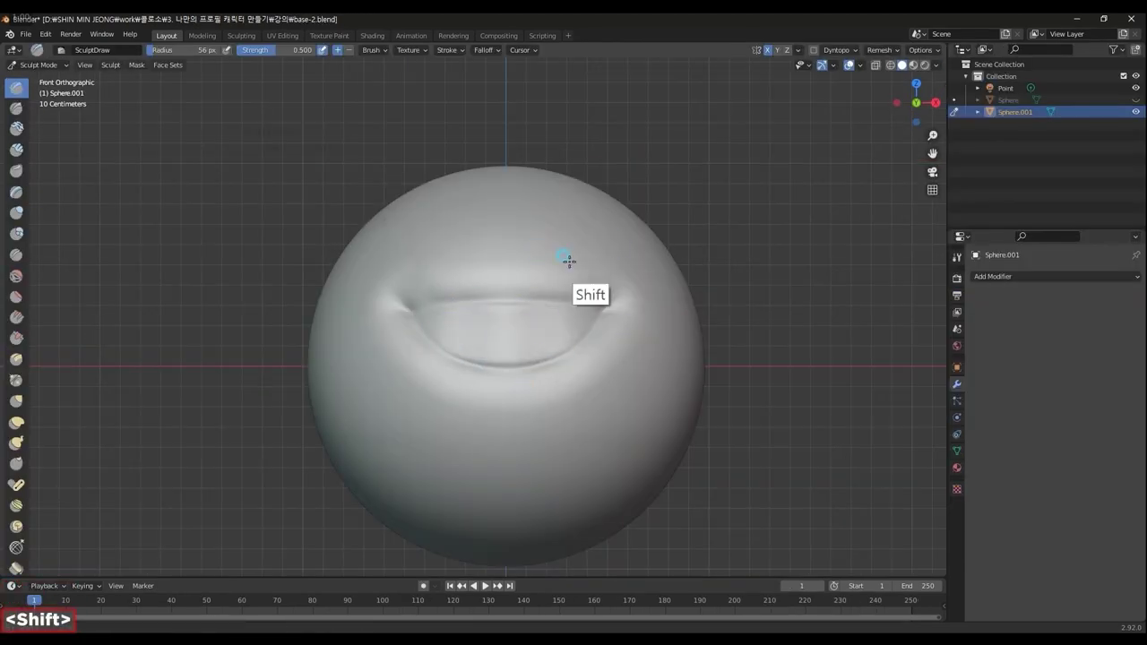
Undo the last sculpt stroke on the sphere's mouth and zoom in closer.
{"action": "scroll", "coordinate": [568, 260], "scroll_direction": "up", "scroll_amount": 2}
{"action": "key", "text": "ctrl+z"}
{"action": "middle_click_drag", "start_coordinate": [492, 509], "coordinate": [486, 327], "text": "ctrl"}
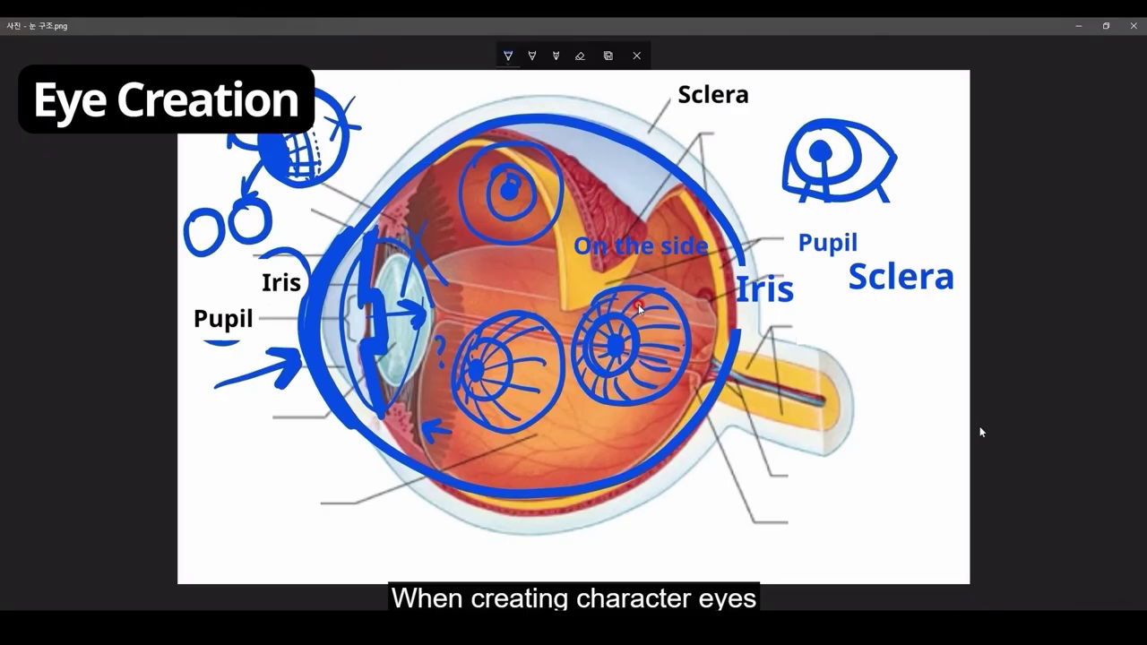
Draw guide strokes around the centre head's eyes, then orbit the face retopology mesh.
{"action": "left_click_drag", "start_coordinate": [639, 309], "coordinate": [573, 323]}
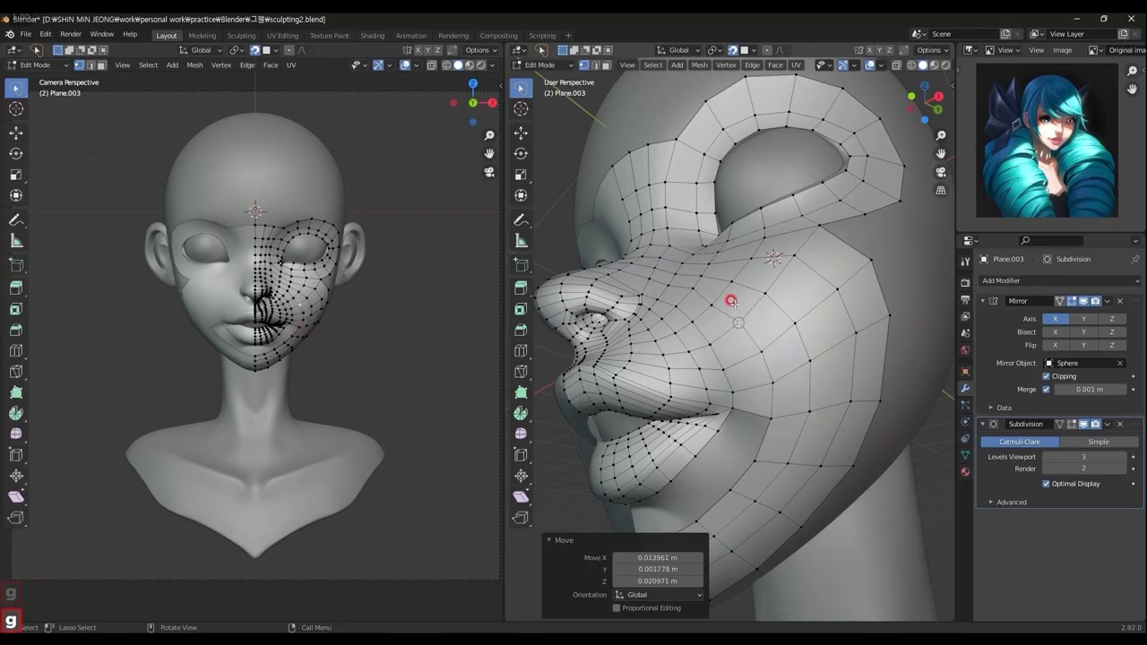
{"action": "mouse_move", "coordinate": [726, 299]}
{"action": "middle_mouse_down"}
{"action": "mouse_move", "coordinate": [568, 499]}
{"action": "mouse_move", "coordinate": [740, 347]}
{"action": "mouse_move", "coordinate": [670, 439]}
{"action": "middle_mouse_up"}
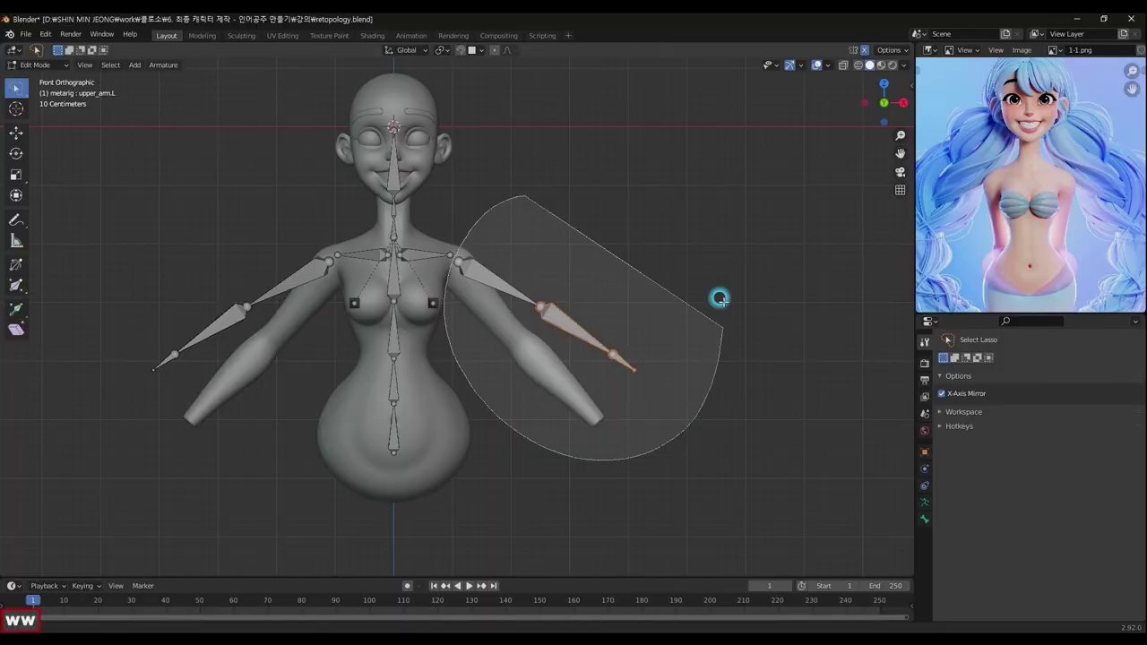
Select the left arm bones and move forehead and shoulder vertices on the retopology mesh.
{"action": "left_click_drag", "start_coordinate": [719, 296], "coordinate": [615, 352]}
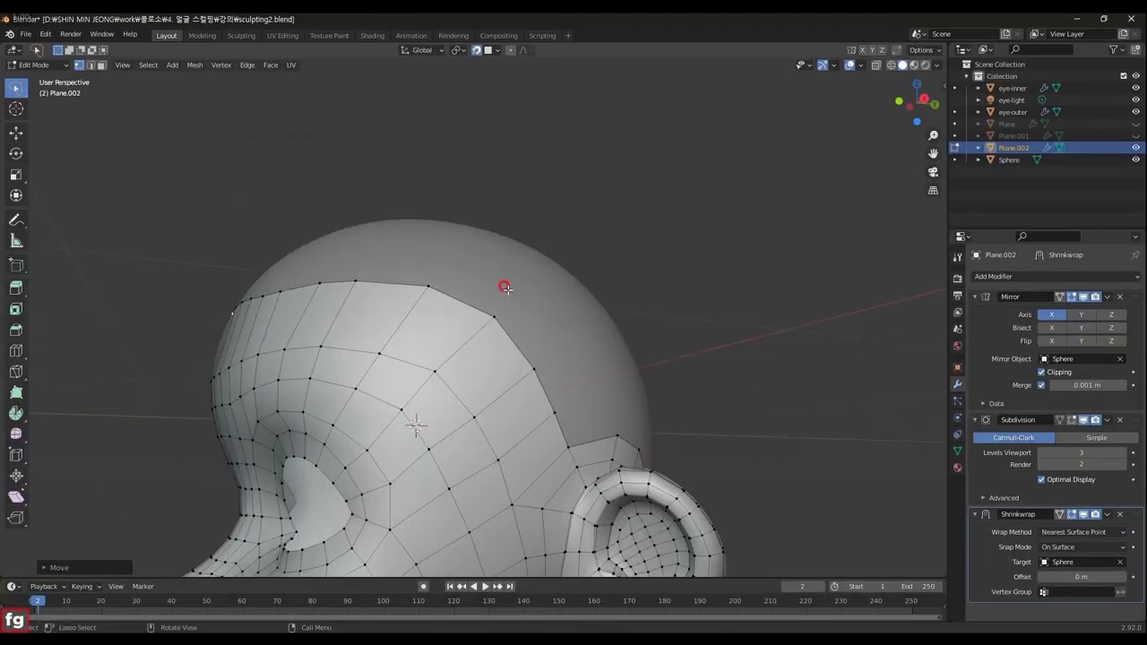
{"action": "key", "text": "g"}
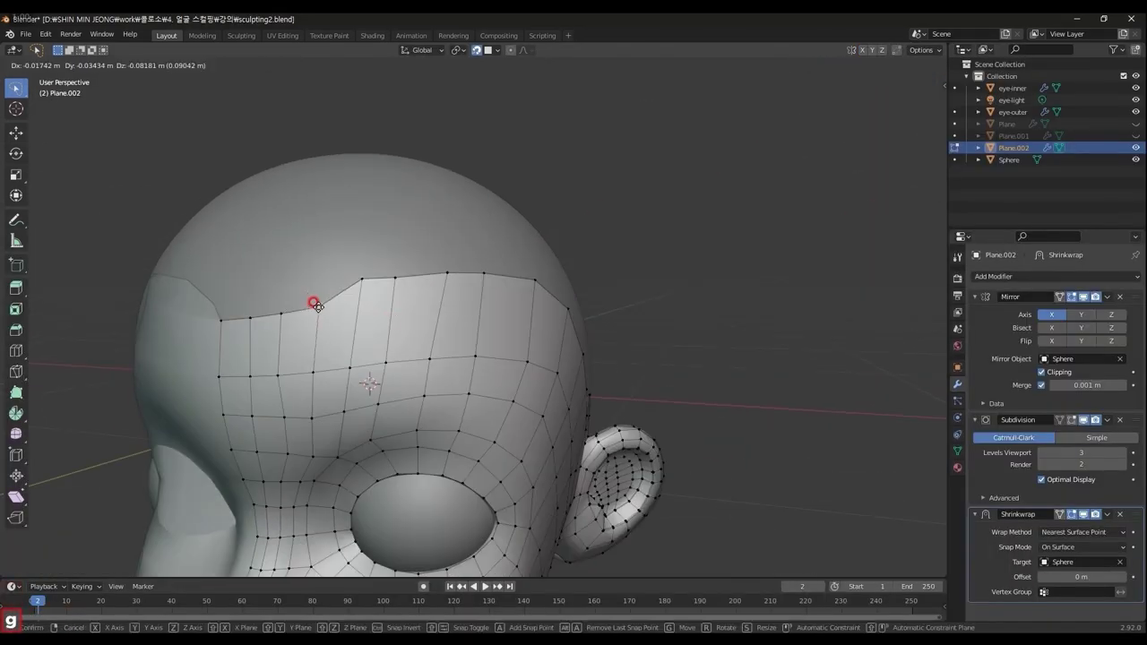
{"action": "key", "text": "g"}
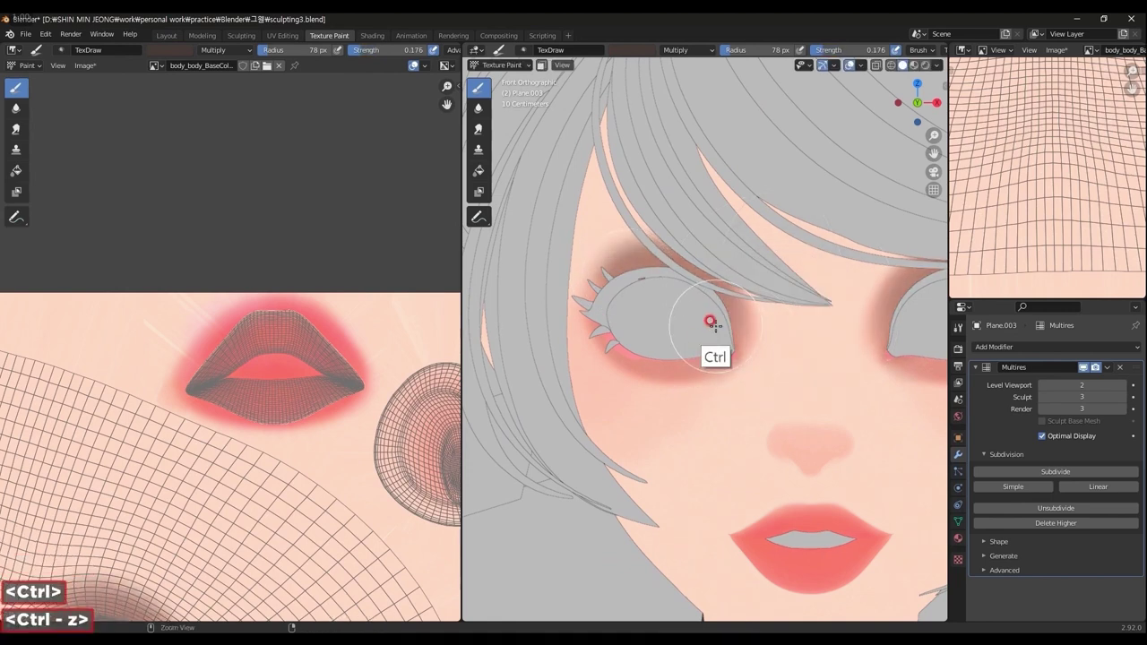
Rotate the rig's upper arm bone, check it from the side, and orbit the painted face.
{"action": "middle_click_drag", "start_coordinate": [710, 320], "coordinate": [809, 364], "text": "ctrl"}
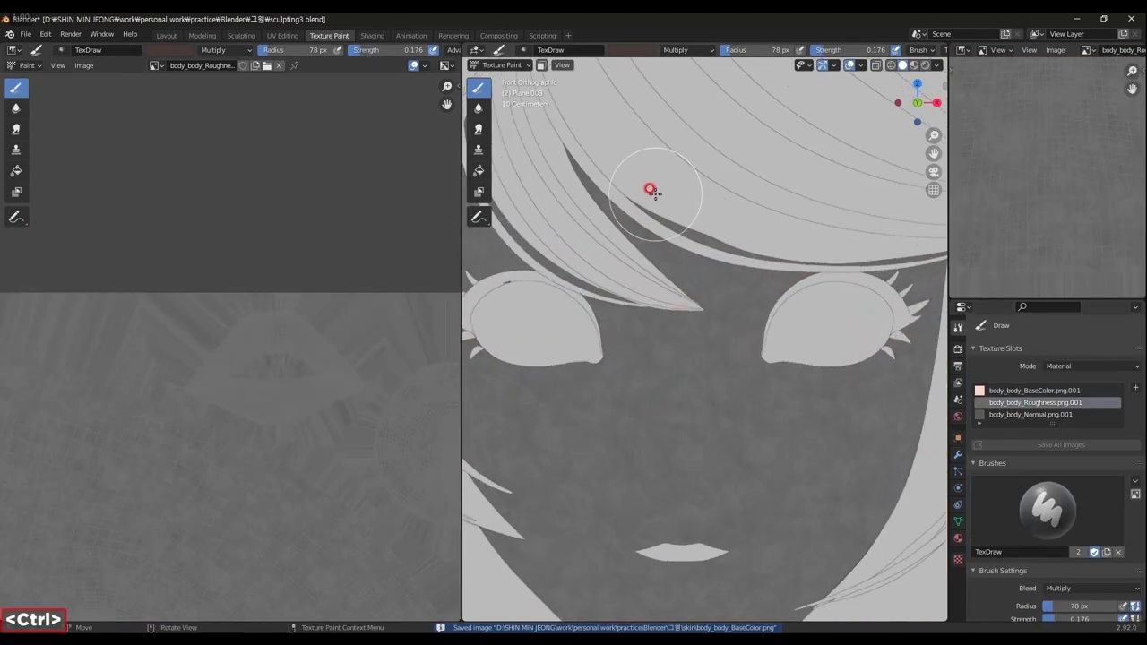
{"action": "middle_click_drag", "start_coordinate": [651, 187], "coordinate": [666, 102], "text": "ctrl"}
{"action": "key", "text": "ctrl+Tab"}
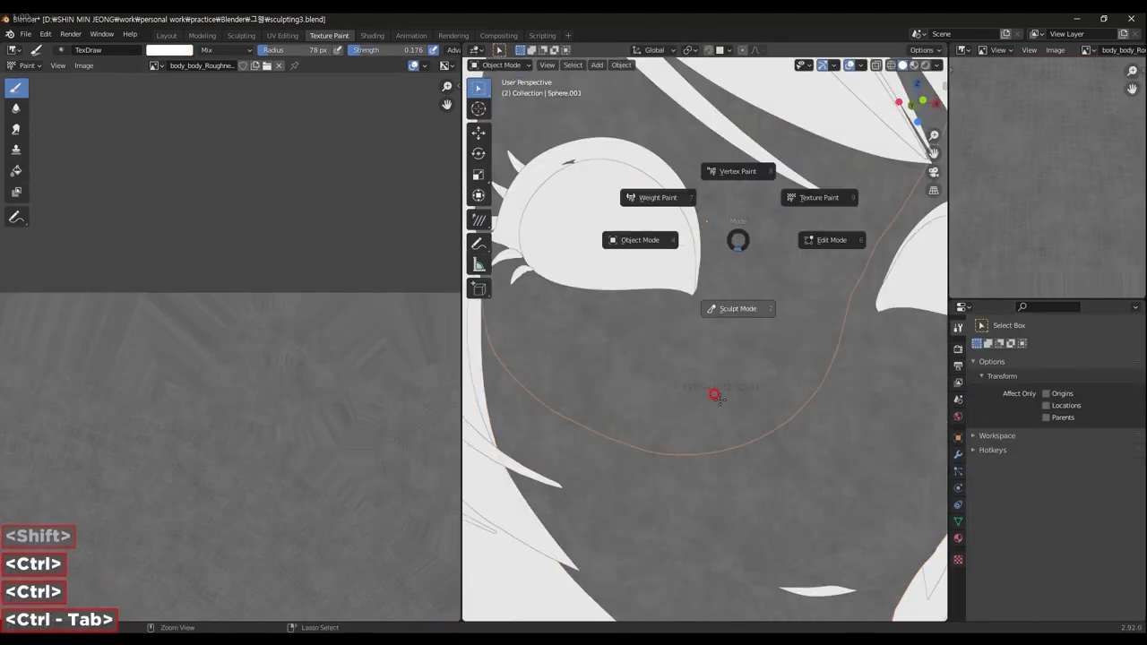
{"action": "key", "text": "Escape"}
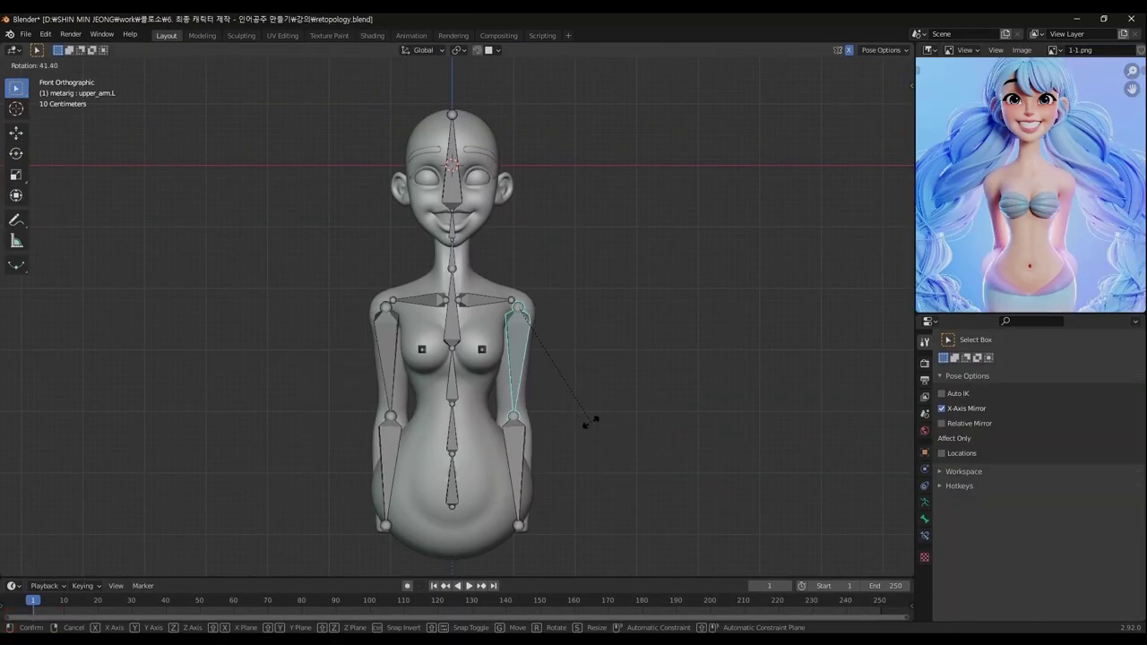
{"action": "key", "text": "KP_3"}
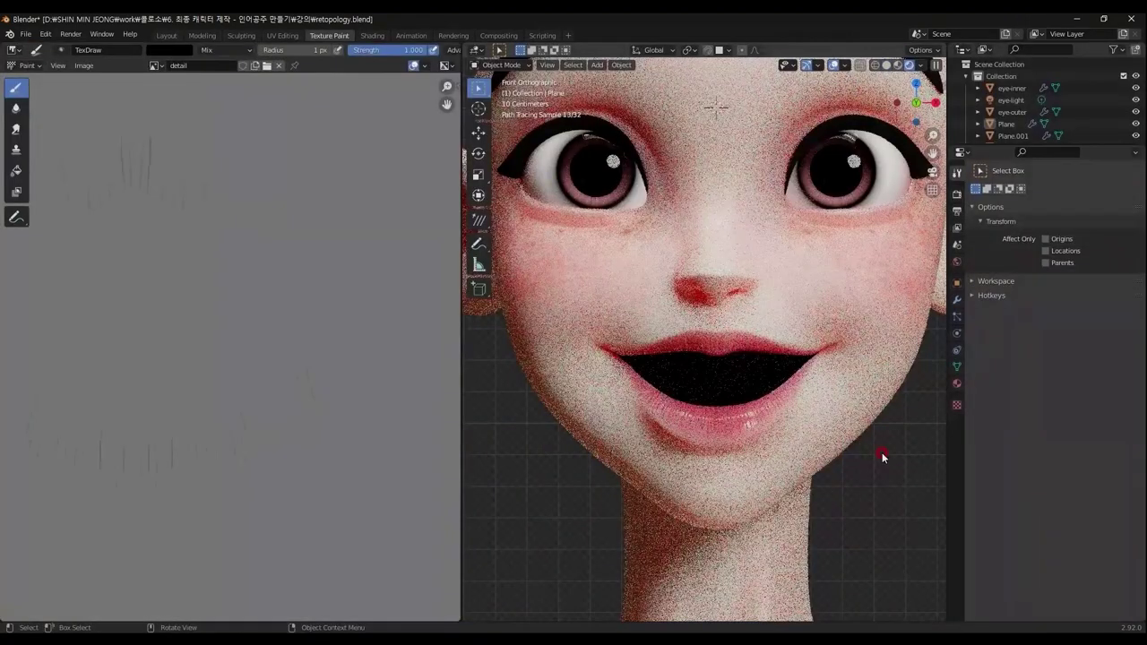
{"action": "middle_click_drag", "start_coordinate": [854, 316], "coordinate": [834, 351], "text": "ctrl"}
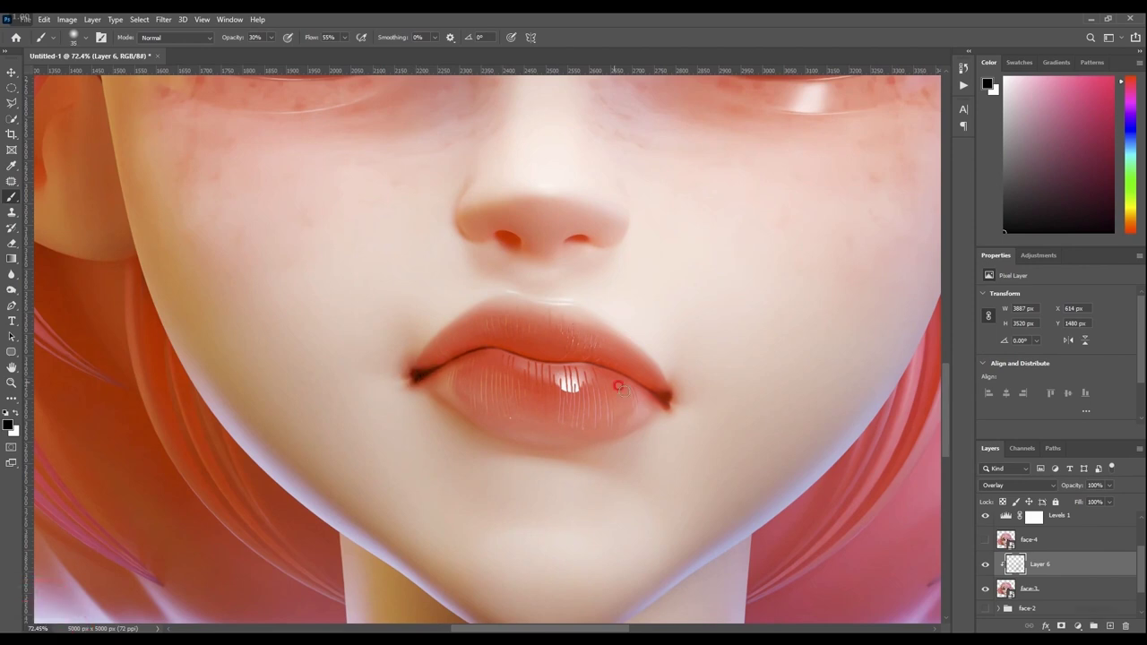
Zoom and pan the face paintover canvas to centre on the eyes.
{"action": "left_click_drag", "start_coordinate": [543, 385], "coordinate": [671, 427], "text": "ctrl"}
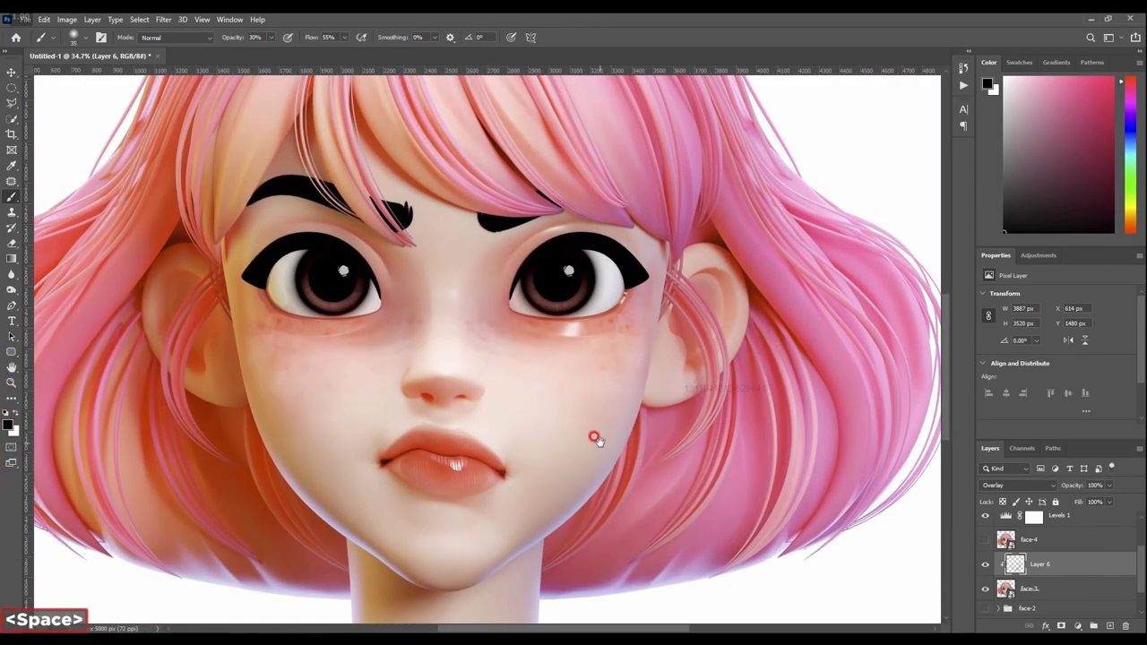
{"action": "left_click_drag", "start_coordinate": [594, 436], "coordinate": [629, 473]}
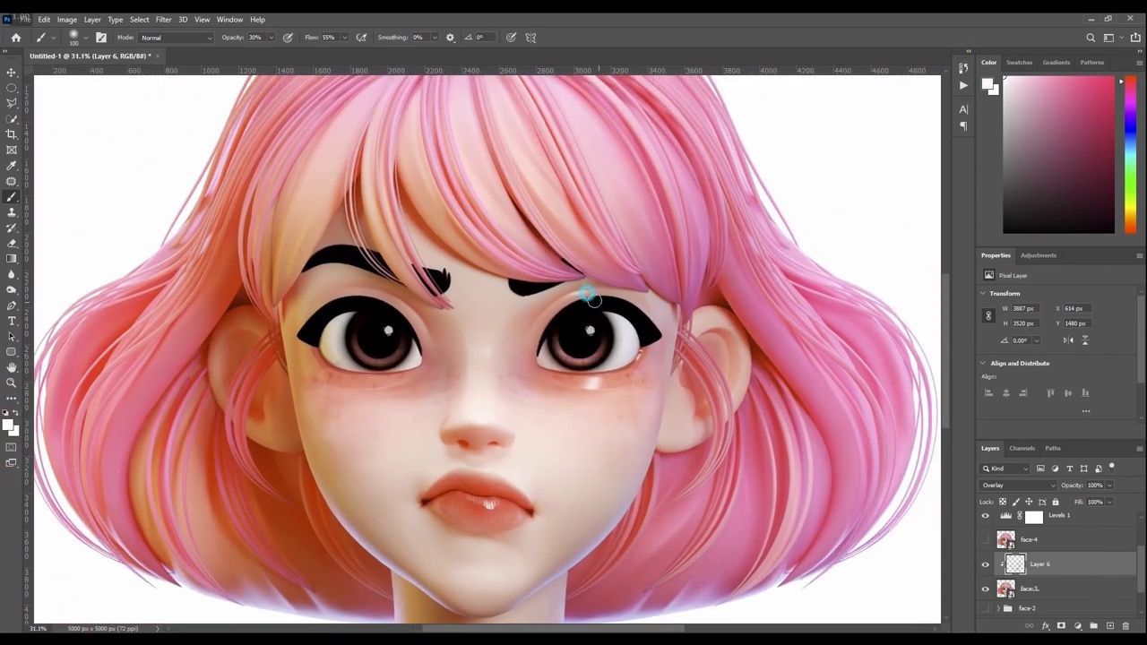
{"action": "left_click_drag", "start_coordinate": [600, 252], "coordinate": [448, 314]}
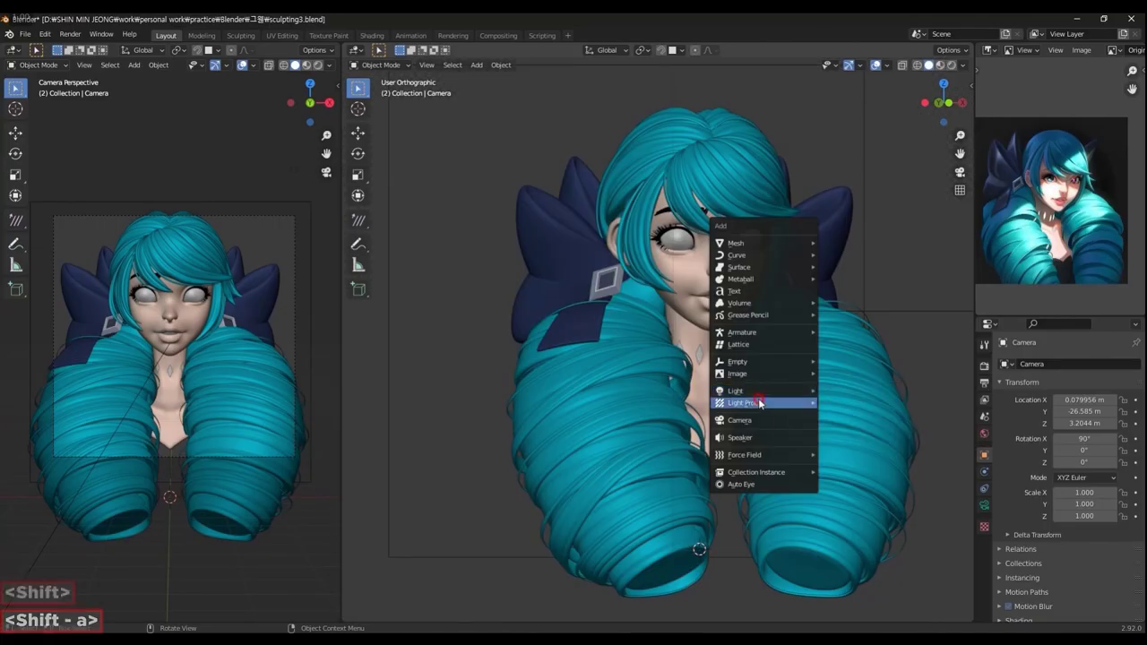
Add reference image planes and move the camera along X to reframe the shot.
{"action": "left_click", "coordinate": [768, 401]}
{"action": "left_click", "coordinate": [984, 505]}
{"action": "key", "text": "g"}
{"action": "key", "text": "x"}
{"action": "left_click", "coordinate": [632, 448]}
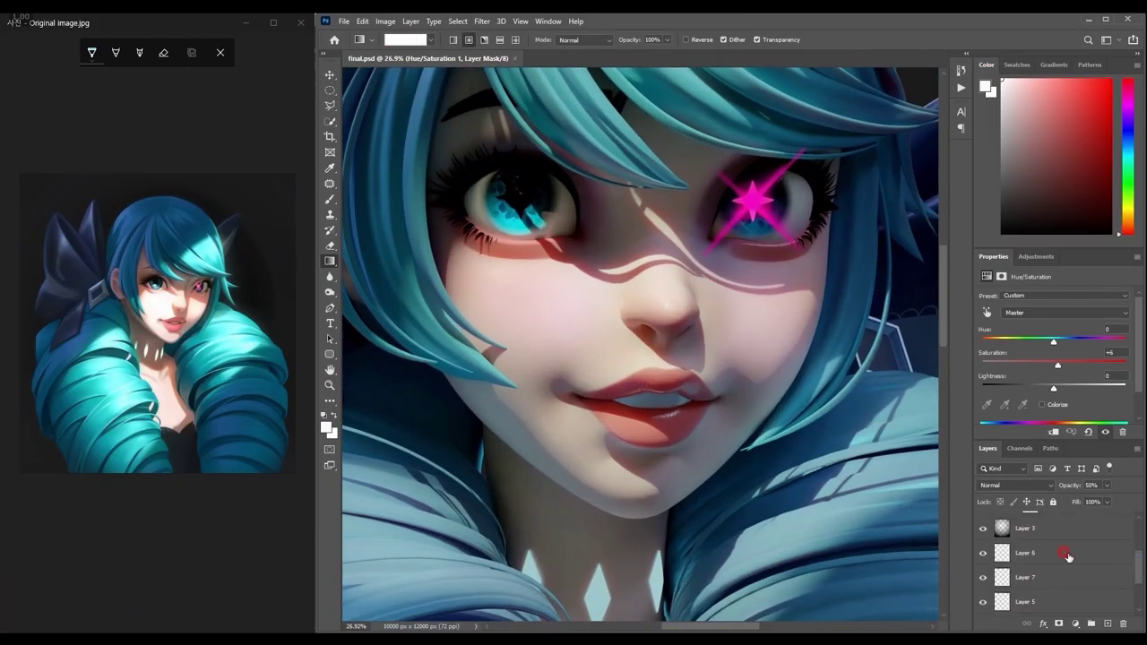
Switch to the Brush tool and open the brush preset picker.
{"action": "key", "text": "b"}
{"action": "left_click", "coordinate": [367, 39]}
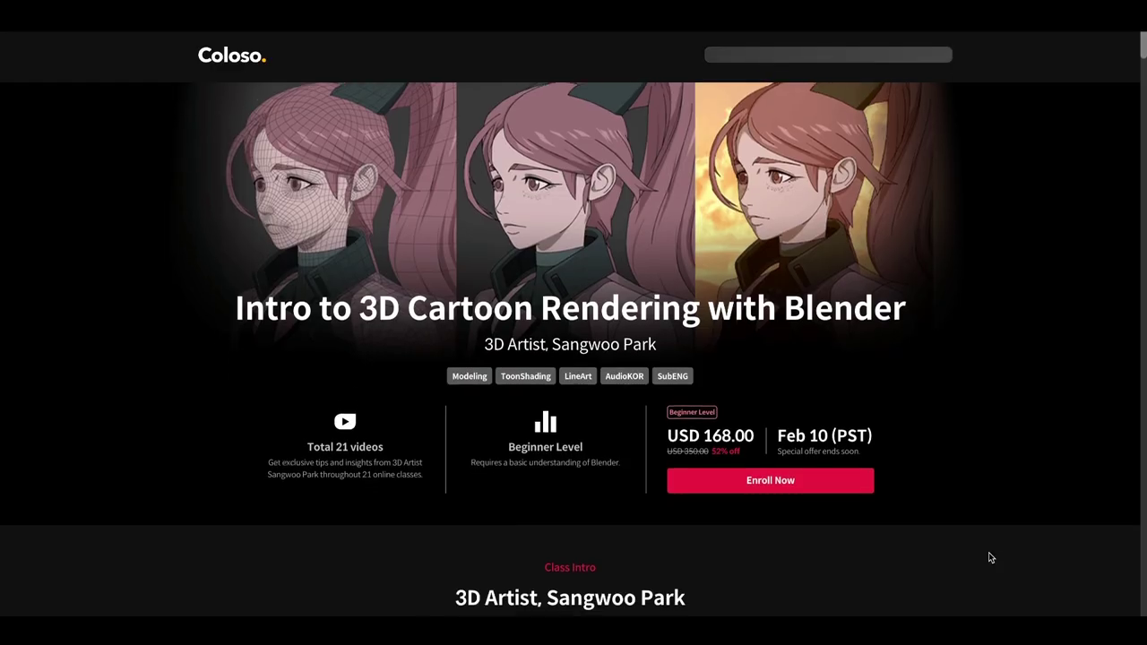
Scroll through the Intro to 3D Cartoon Rendering with Blender course page.
{"action": "scroll", "coordinate": [990, 557], "scroll_direction": "down", "scroll_amount": 3}
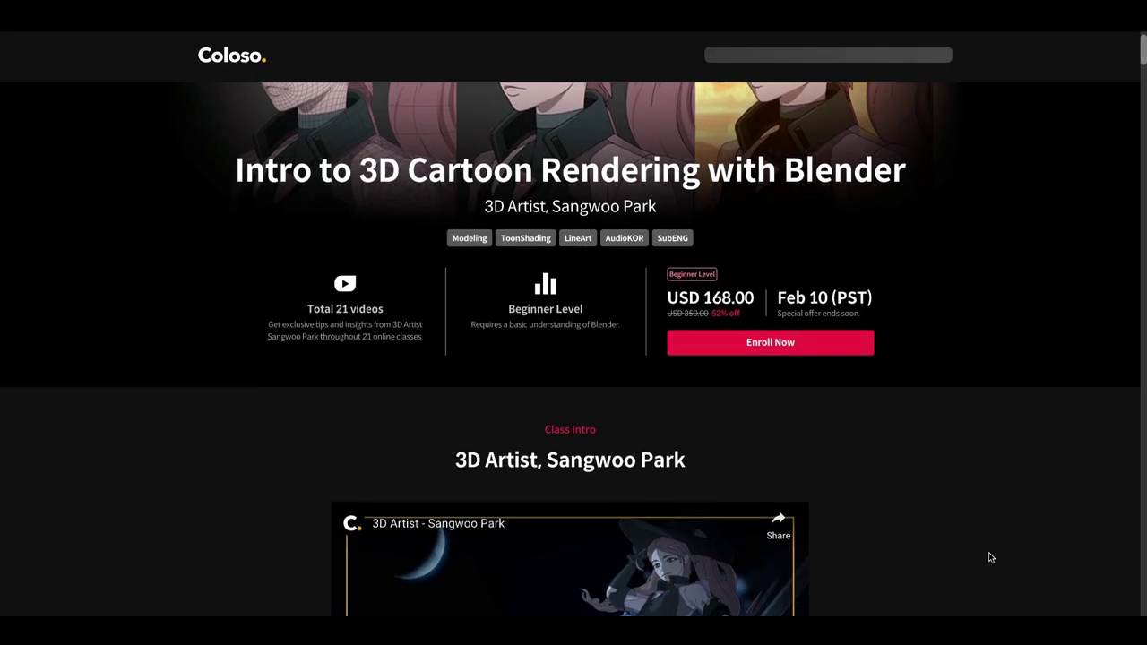
{"action": "scroll", "coordinate": [990, 558], "scroll_direction": "down", "scroll_amount": 3}
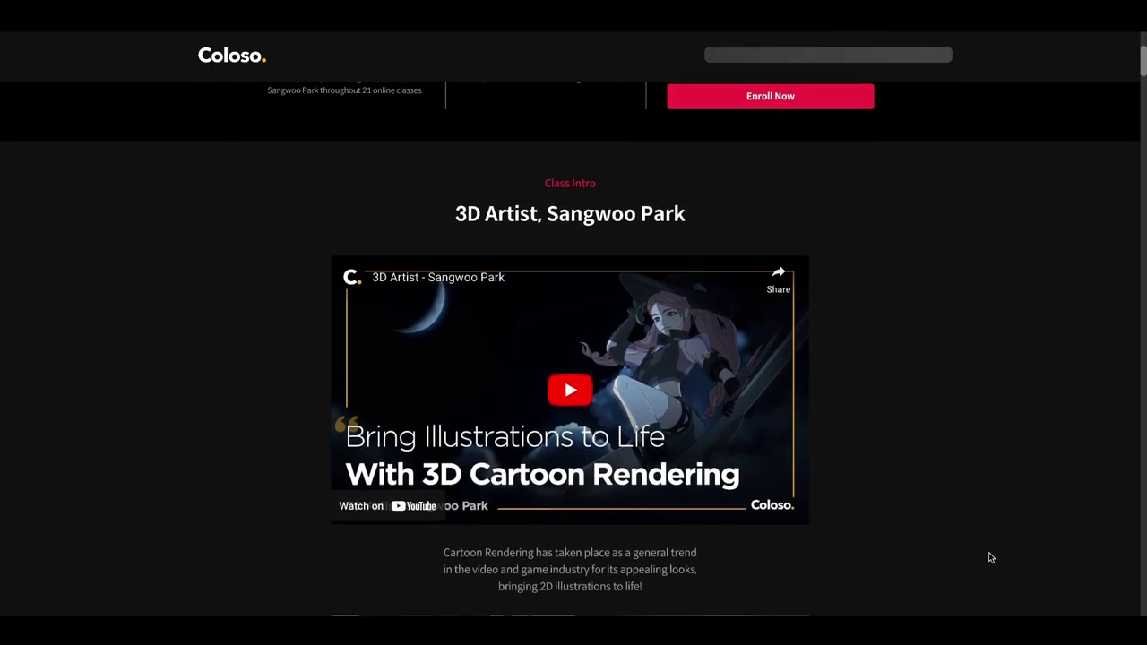
{"action": "scroll", "coordinate": [990, 557], "scroll_direction": "down", "scroll_amount": 3}
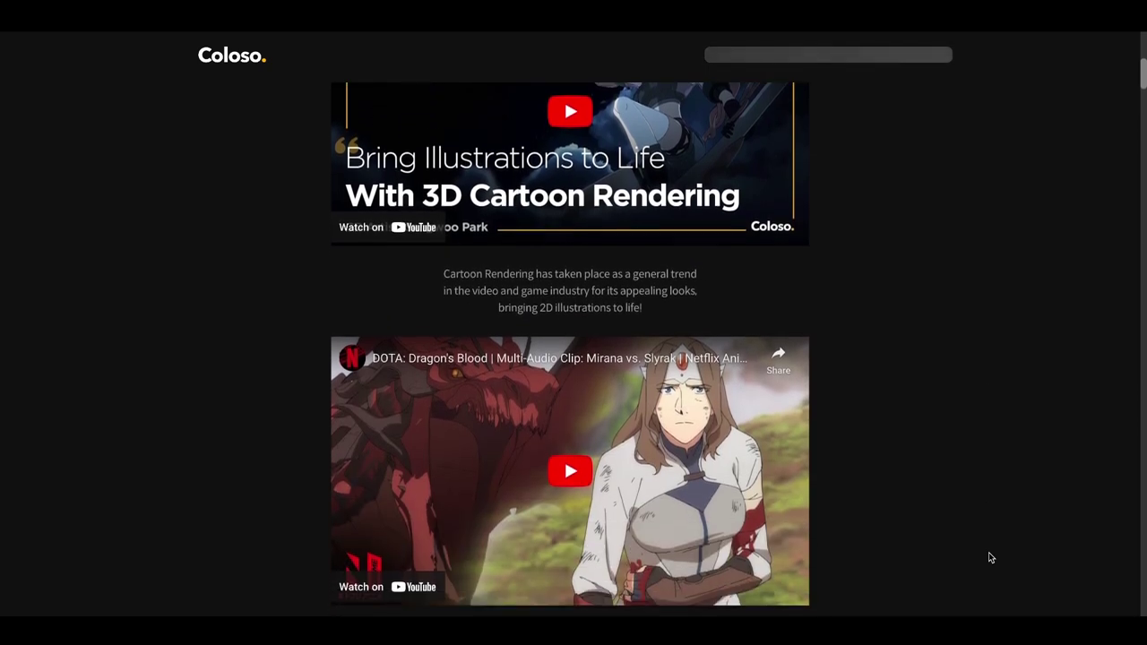
{"action": "scroll", "coordinate": [990, 557], "scroll_direction": "down", "scroll_amount": 1}
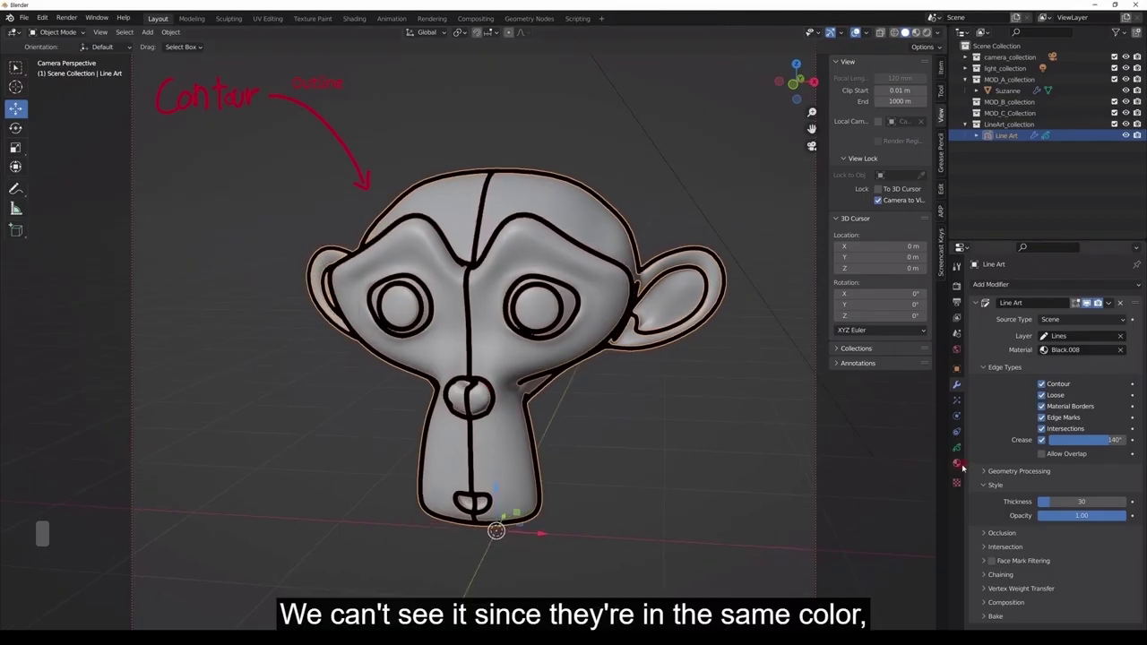
Select Suzanne, make Material.002 active and set its Base Color to red.
{"action": "left_click", "coordinate": [958, 464]}
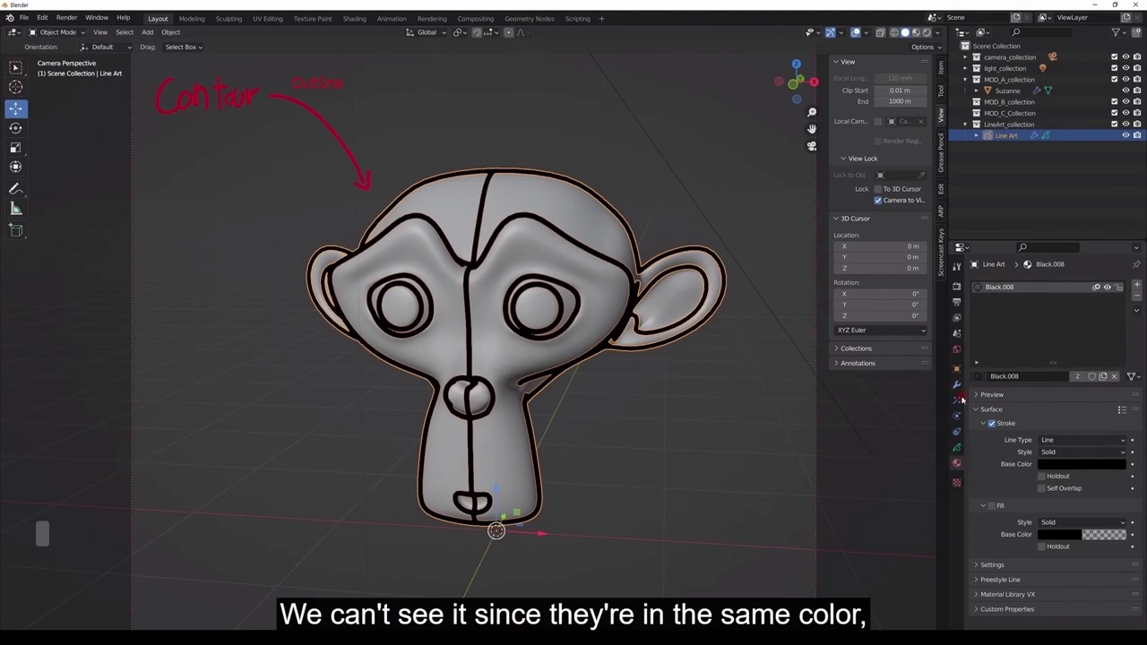
{"action": "left_click", "coordinate": [598, 269]}
{"action": "left_click", "coordinate": [997, 312]}
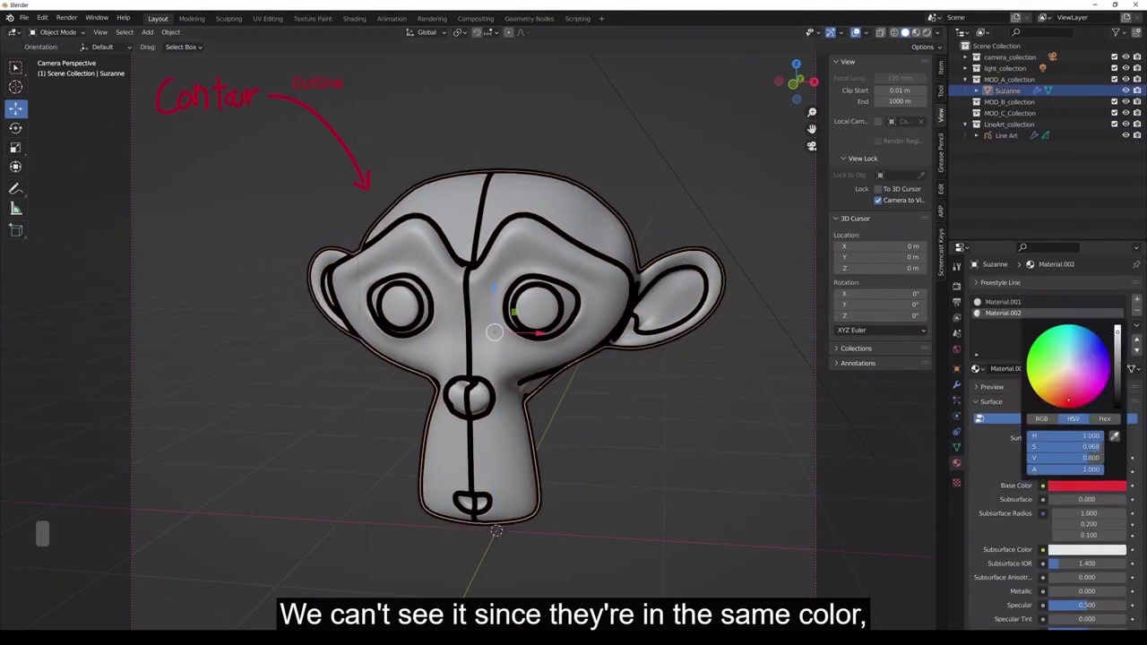
{"action": "left_click", "coordinate": [916, 33]}
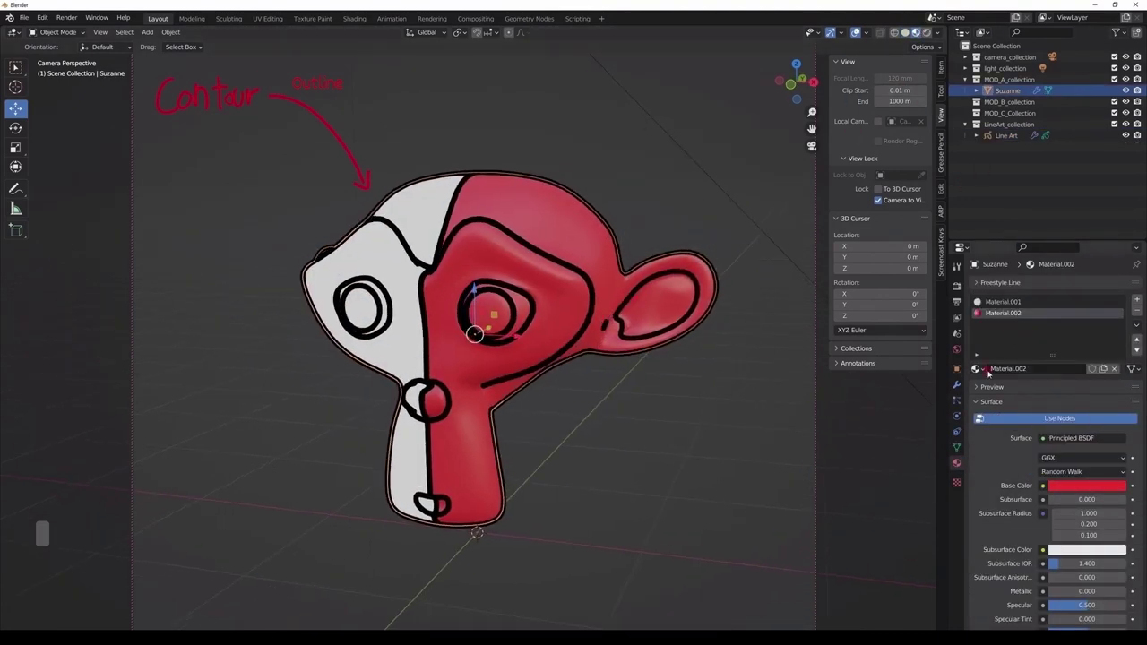
{"action": "left_click", "coordinate": [1002, 302]}
{"action": "scroll", "coordinate": [1048, 448], "scroll_direction": "down", "scroll_amount": 2}
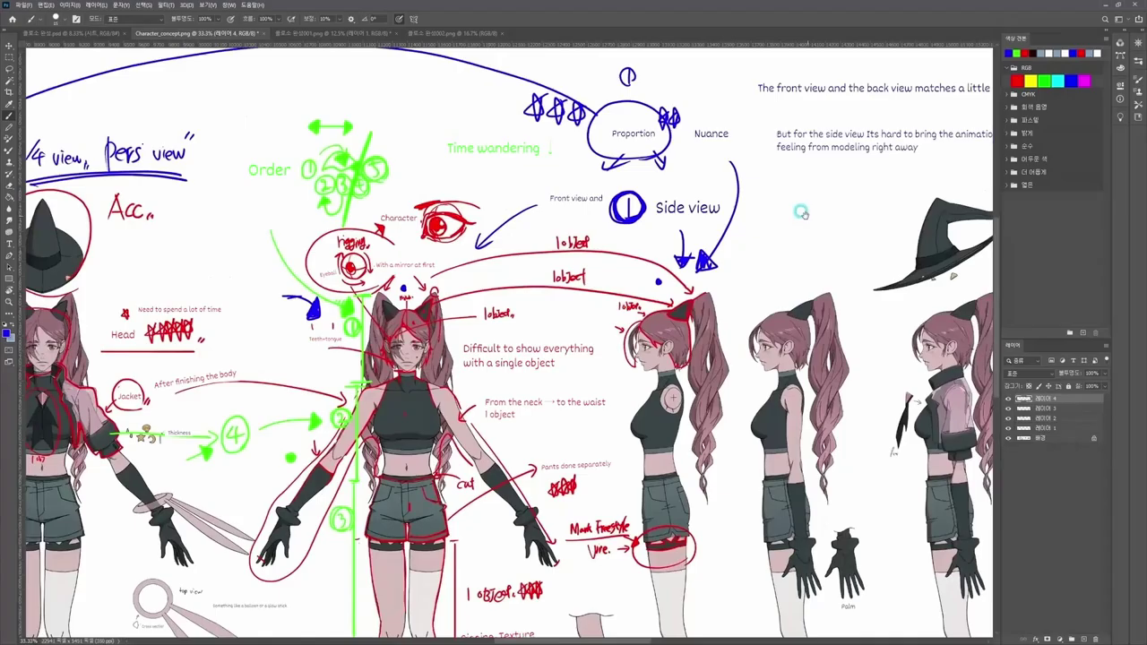
{"action": "scroll", "coordinate": [801, 212], "scroll_direction": "up", "scroll_amount": 3, "text": "alt"}
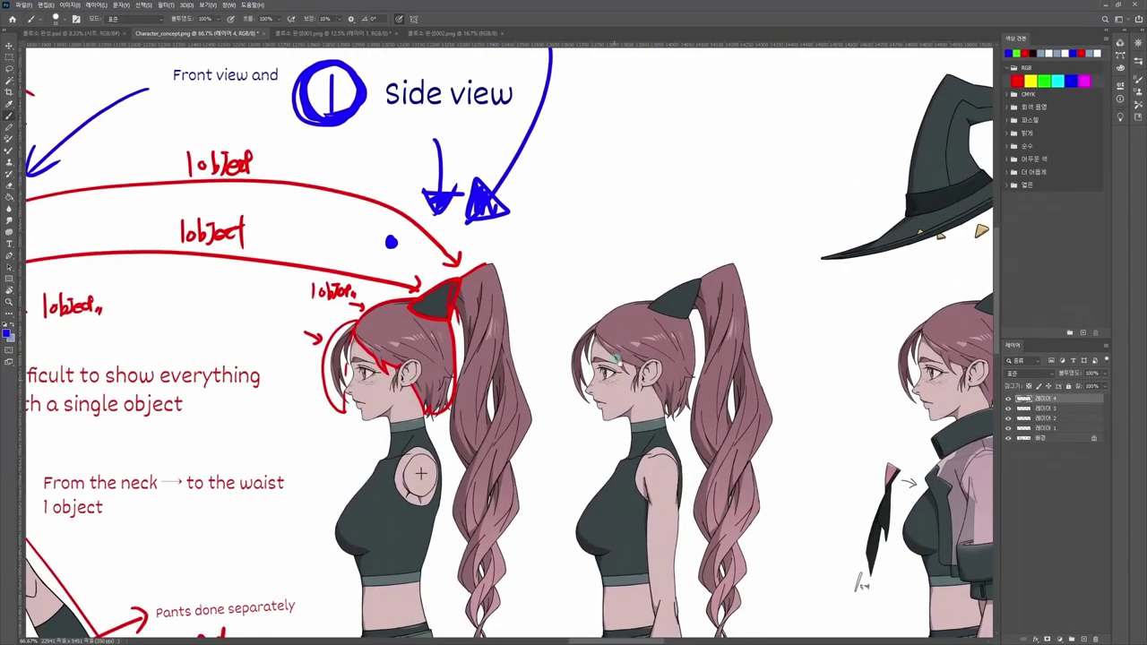
Zoom in to 66.7% on the side-view drawings and their handwritten notes.
{"action": "scroll", "coordinate": [513, 343], "scroll_direction": "down", "scroll_amount": 1}
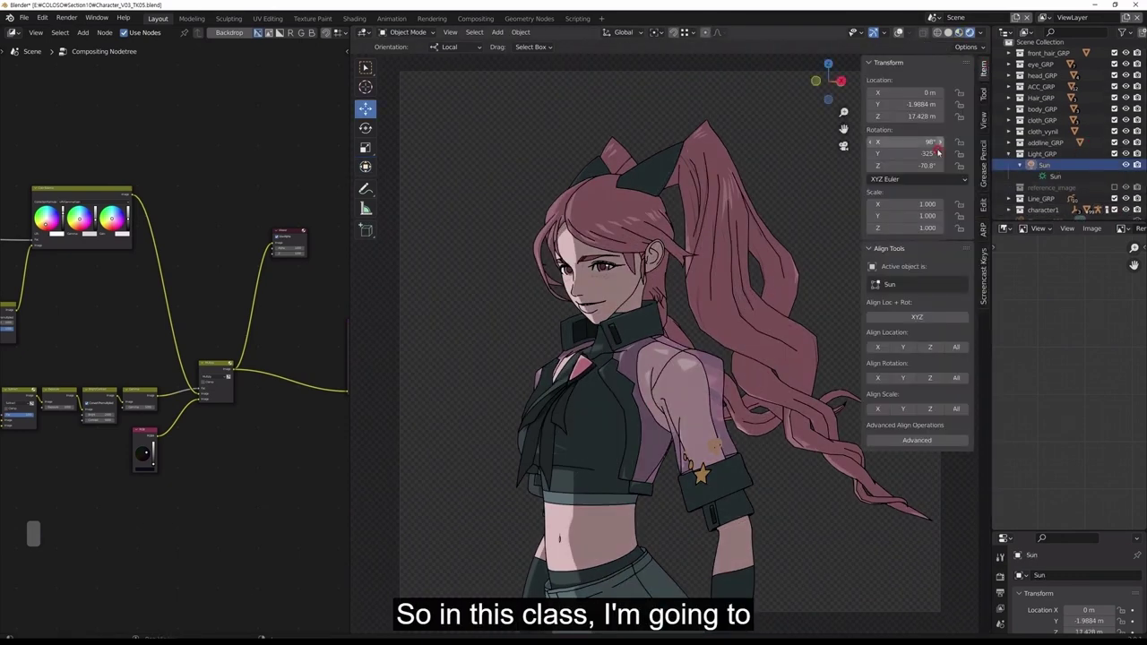
Rotate the sun light, cancel the cube vertex grab, and return the cube to Object Mode.
{"action": "left_click_drag", "start_coordinate": [931, 165], "coordinate": [963, 166]}
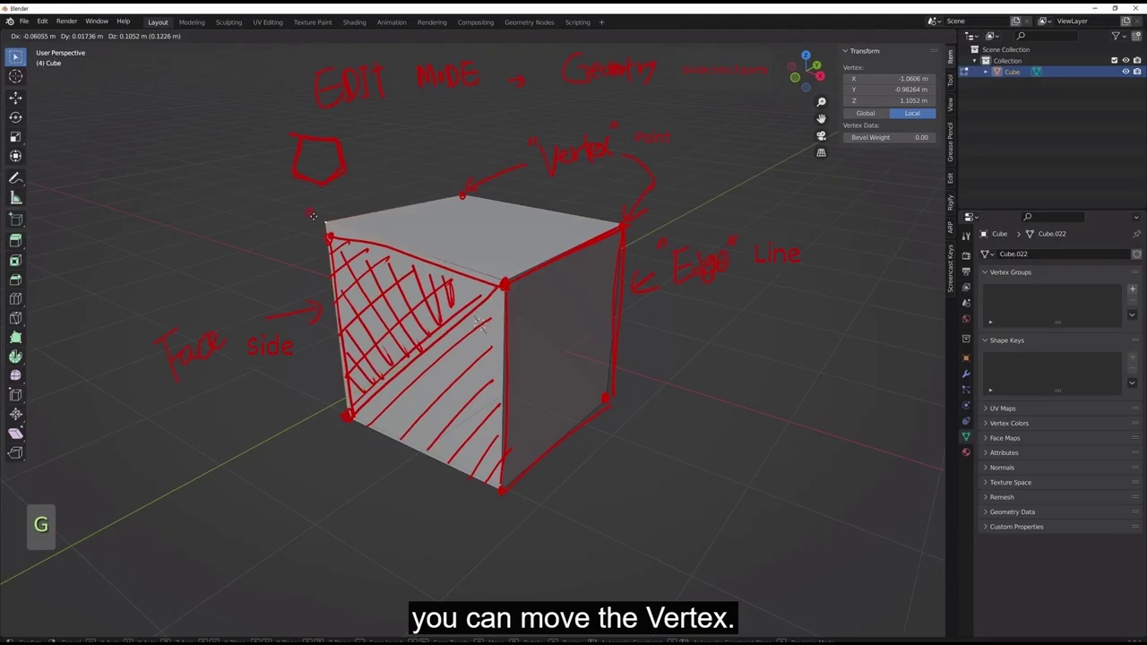
{"action": "key", "text": "g"}
{"action": "key", "text": "Escape"}
{"action": "left_click", "coordinate": [54, 36]}
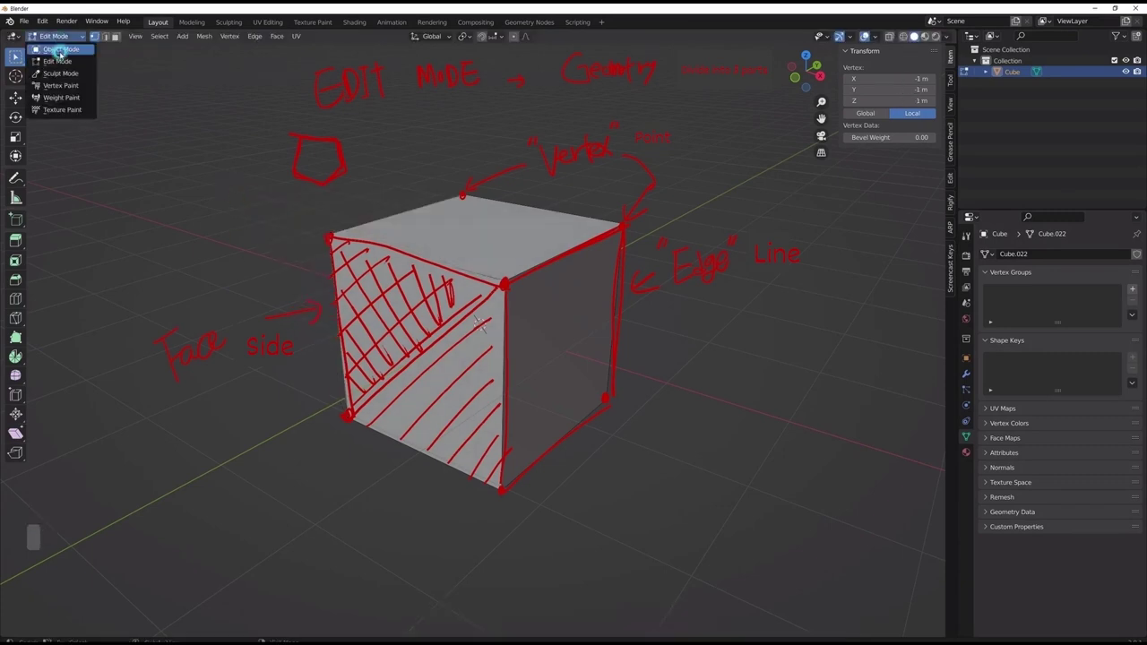
{"action": "left_click", "coordinate": [60, 49]}
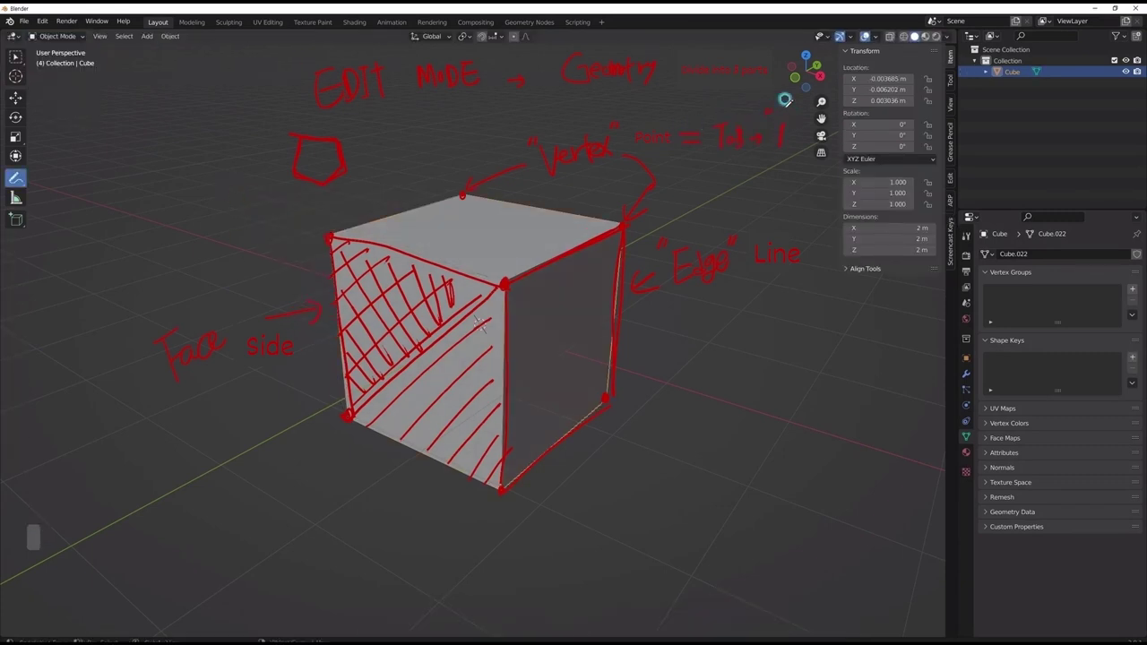
{"action": "key", "text": "Tab"}
{"action": "key", "text": "Escape"}
{"action": "key", "text": "Tab"}
{"action": "key", "text": "Tab"}
Undo a cube face move and select only the top-front corner vertex.
{"action": "key", "text": "3"}
{"action": "key", "text": "g"}
{"action": "key", "text": "ctrl+z"}
{"action": "key", "text": "1"}
{"action": "left_click", "coordinate": [504, 282]}
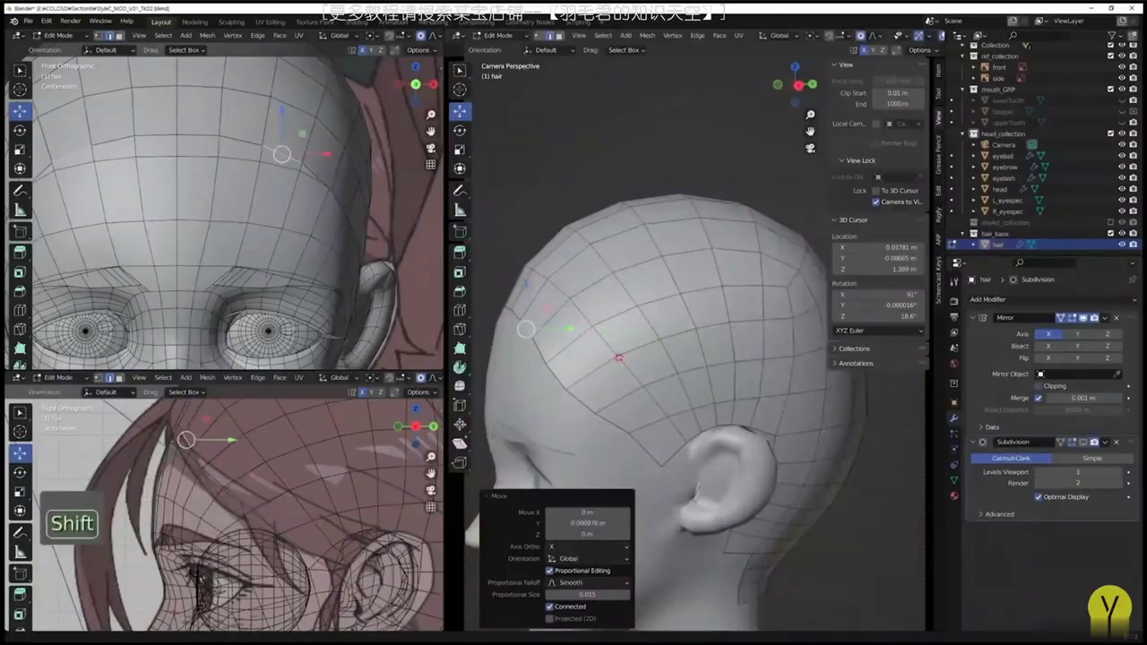
With X-ray on, slide the head vertices along their edges around the ear.
{"action": "key", "text": "shift+z"}
{"action": "key", "text": "shift+z"}
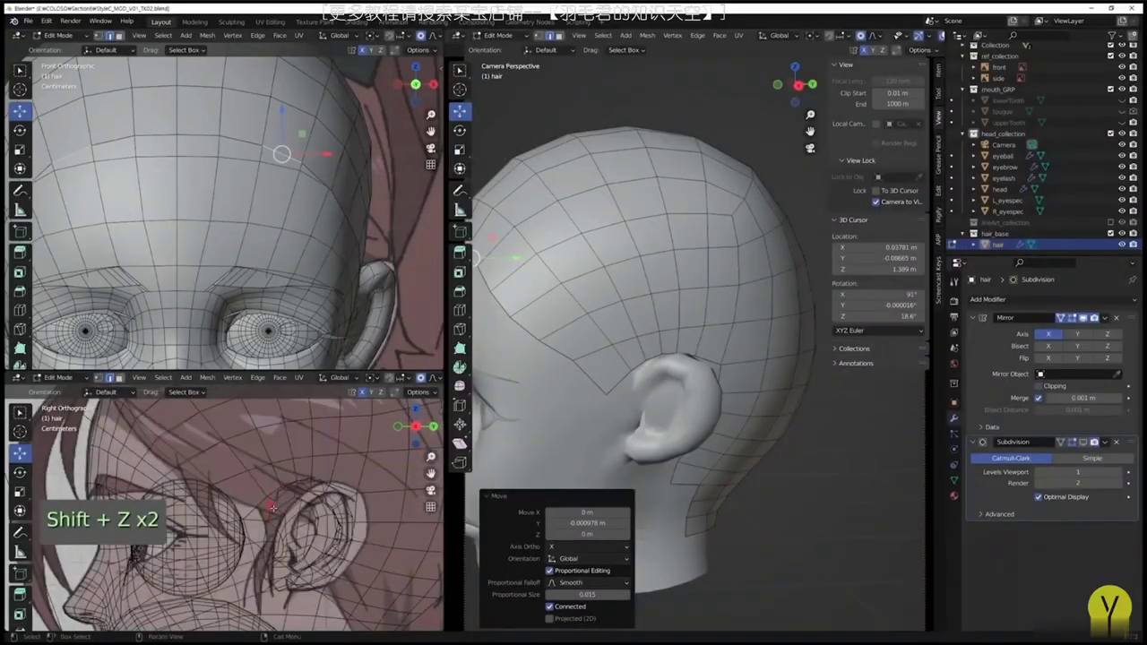
{"action": "key", "text": "g"}
{"action": "key", "text": "2"}
{"action": "key", "text": "g"}
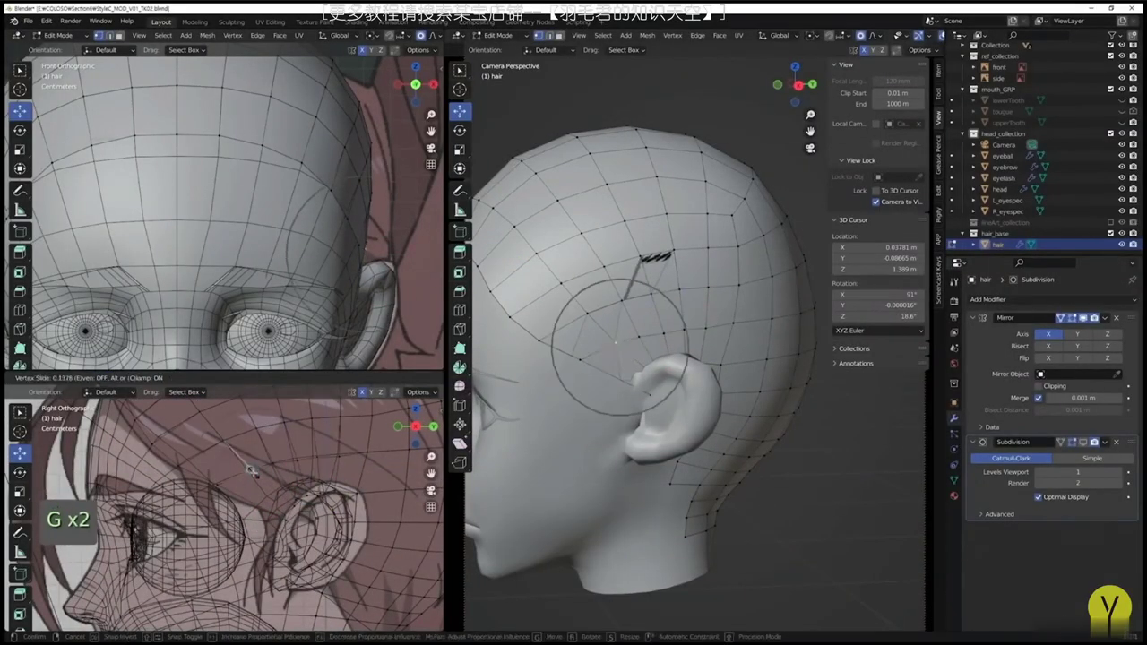
{"action": "key", "text": "shift+z"}
{"action": "key", "text": "shift+z"}
{"action": "key", "text": "g"}
{"action": "key", "text": "g"}
{"action": "key", "text": "g"}
{"action": "key", "text": "Tab"}
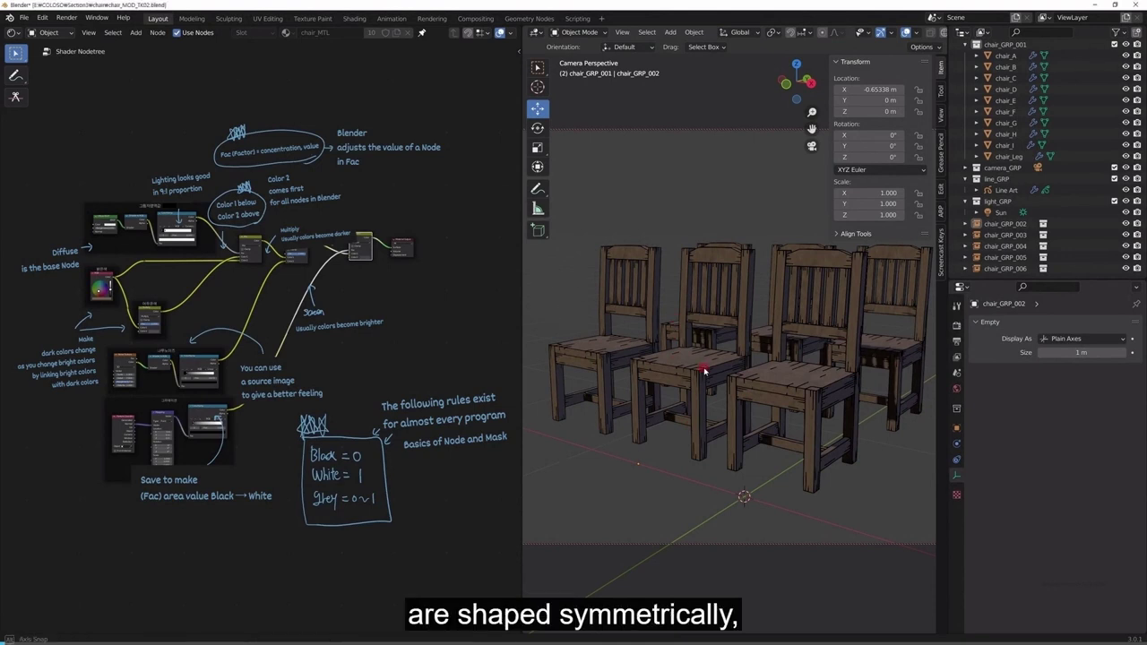
{"action": "middle_click_drag", "start_coordinate": [704, 370], "coordinate": [705, 371]}
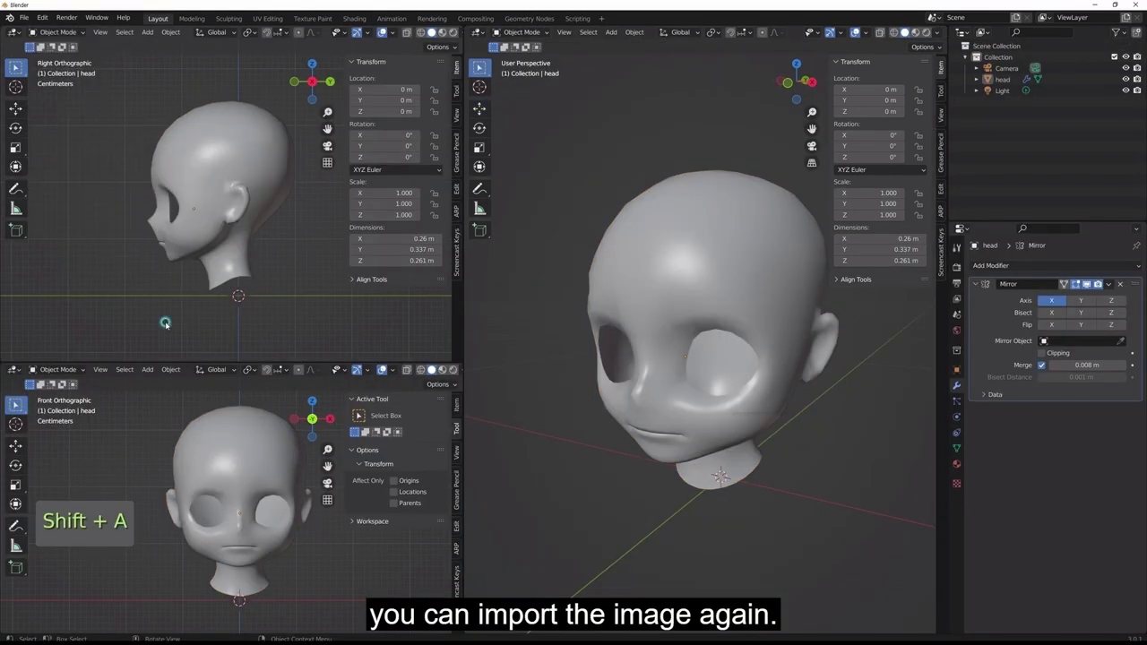
{"action": "key", "text": "shift+a"}
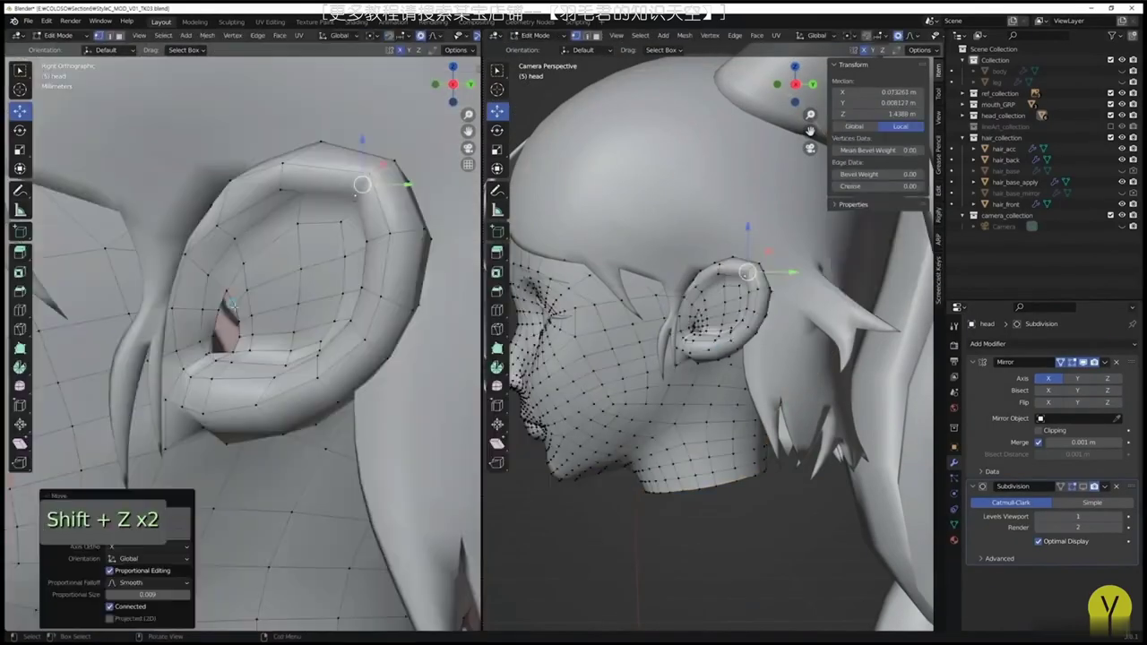
{"action": "key", "text": "shift+z"}
{"action": "key", "text": "shift+z"}
Slide vertices near the ear, then edit the hair mesh with edge selection.
{"action": "key", "text": "g"}
{"action": "key", "text": "g"}
{"action": "key", "text": "shift+z"}
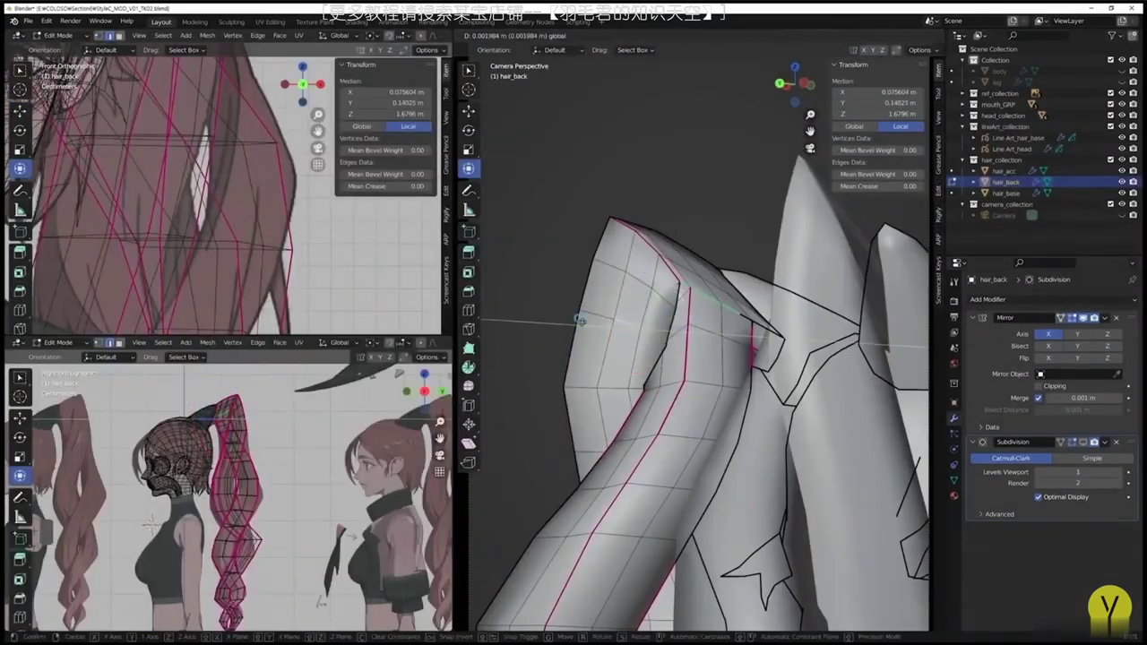
{"action": "key", "text": "Tab"}
{"action": "key", "text": "Tab"}
{"action": "key", "text": "2"}
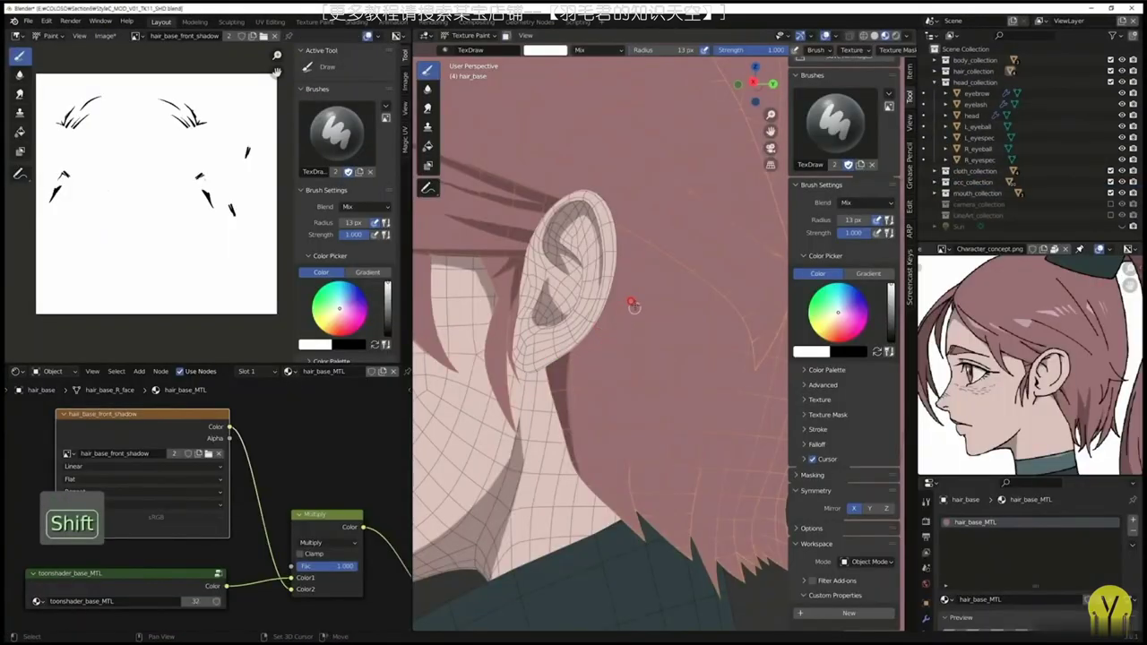
{"action": "middle_click_drag", "start_coordinate": [633, 307], "coordinate": [583, 308]}
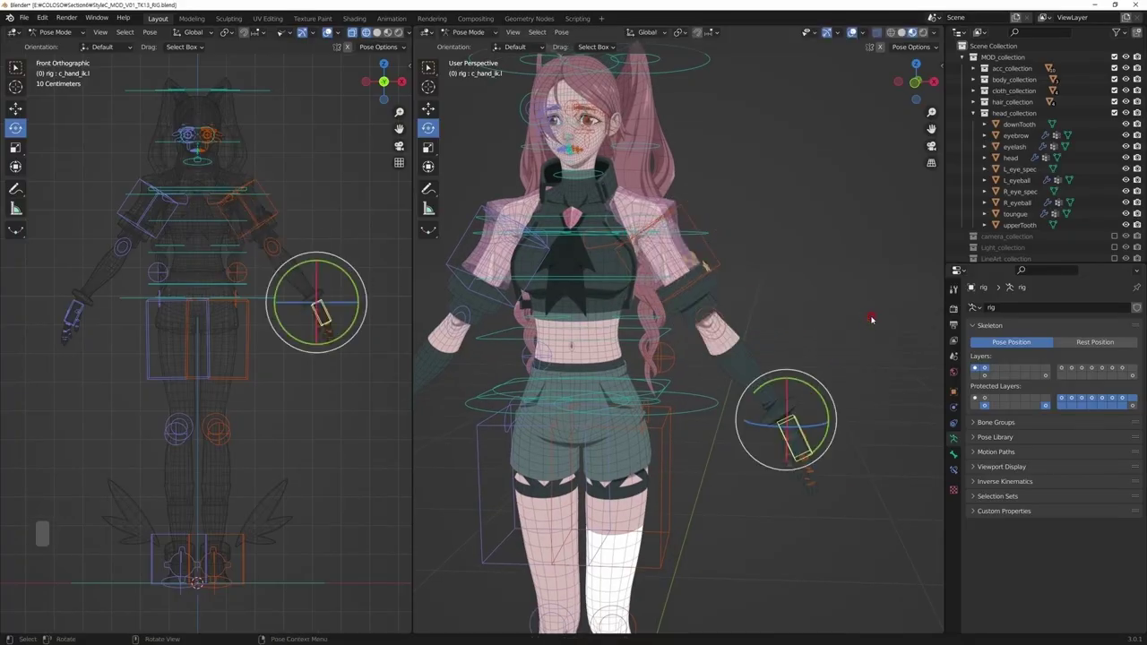
Select the neck control bone, then the c_head.x head control bone.
{"action": "left_click", "coordinate": [571, 169]}
{"action": "middle_click_drag", "start_coordinate": [627, 269], "coordinate": [663, 304]}
{"action": "scroll", "coordinate": [733, 377], "scroll_direction": "up", "scroll_amount": 5}
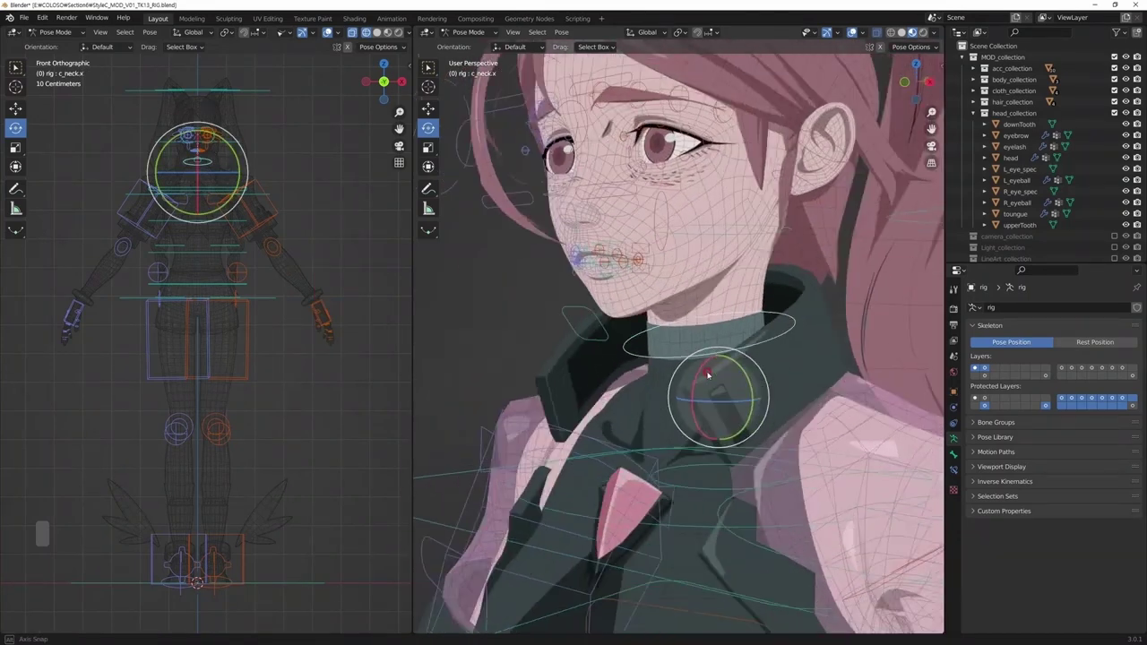
{"action": "scroll", "coordinate": [606, 248], "scroll_direction": "down", "scroll_amount": 3}
{"action": "middle_click_drag", "start_coordinate": [606, 248], "coordinate": [645, 403]}
{"action": "scroll", "coordinate": [687, 505], "scroll_direction": "up", "scroll_amount": 2}
{"action": "left_click", "coordinate": [687, 505]}
{"action": "key", "text": "shift+z"}
{"action": "middle_click_drag", "start_coordinate": [687, 505], "coordinate": [724, 335]}
{"action": "key", "text": "shift+z"}
Rotate the head control, trackball-rotate it, and select the c_shoulder.l control.
{"action": "key", "text": "r"}
{"action": "key", "text": "r"}
{"action": "left_click", "coordinate": [714, 328]}
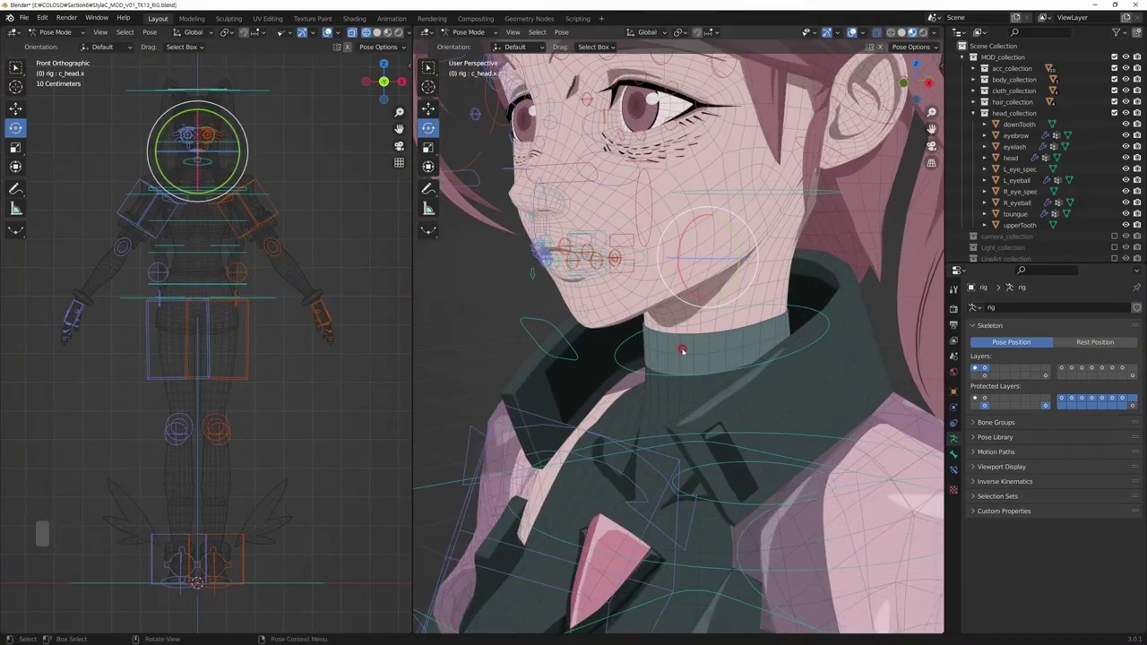
{"action": "scroll", "coordinate": [703, 339], "scroll_direction": "down", "scroll_amount": 4}
{"action": "left_click", "coordinate": [701, 336]}
{"action": "key", "text": "r"}
{"action": "key", "text": "r"}
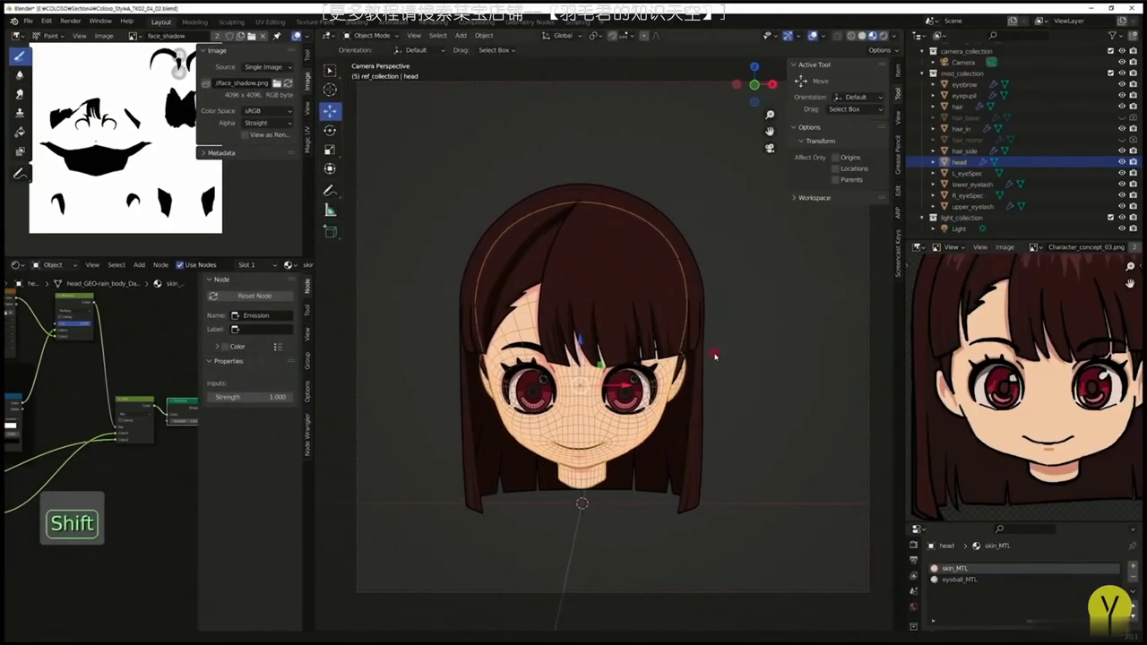
{"action": "middle_click_drag", "start_coordinate": [714, 356], "coordinate": [819, 382], "text": "ctrl"}
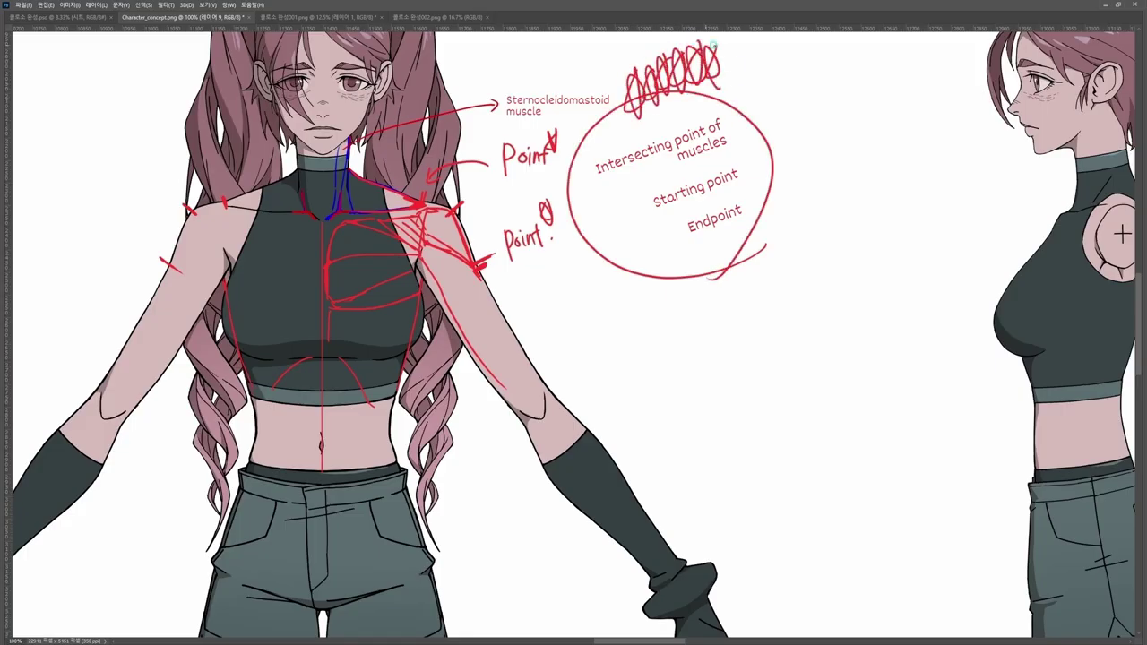
Pan the canvas to show the full character sheet up to the cat ears.
{"action": "left_click_drag", "start_coordinate": [792, 118], "coordinate": [765, 202]}
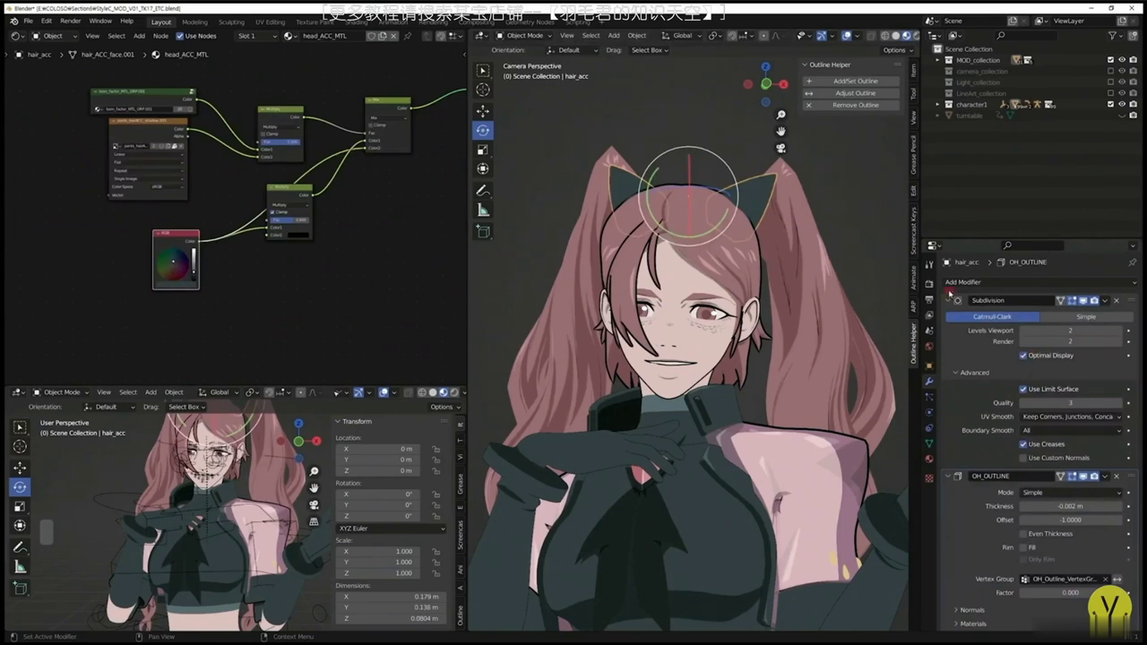
Collapse the Subdivision panel and enable Even Thickness on hair_back's OH_OUTLINE modifier.
{"action": "left_click", "coordinate": [946, 301]}
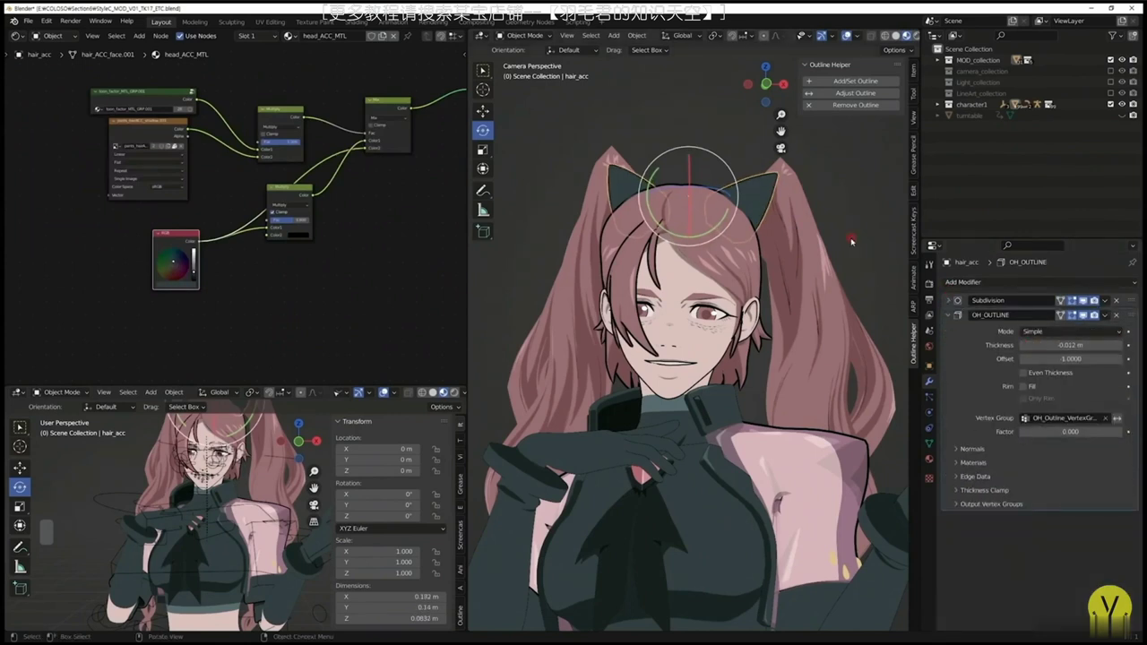
{"action": "left_click", "coordinate": [802, 258]}
{"action": "left_click", "coordinate": [1023, 387]}
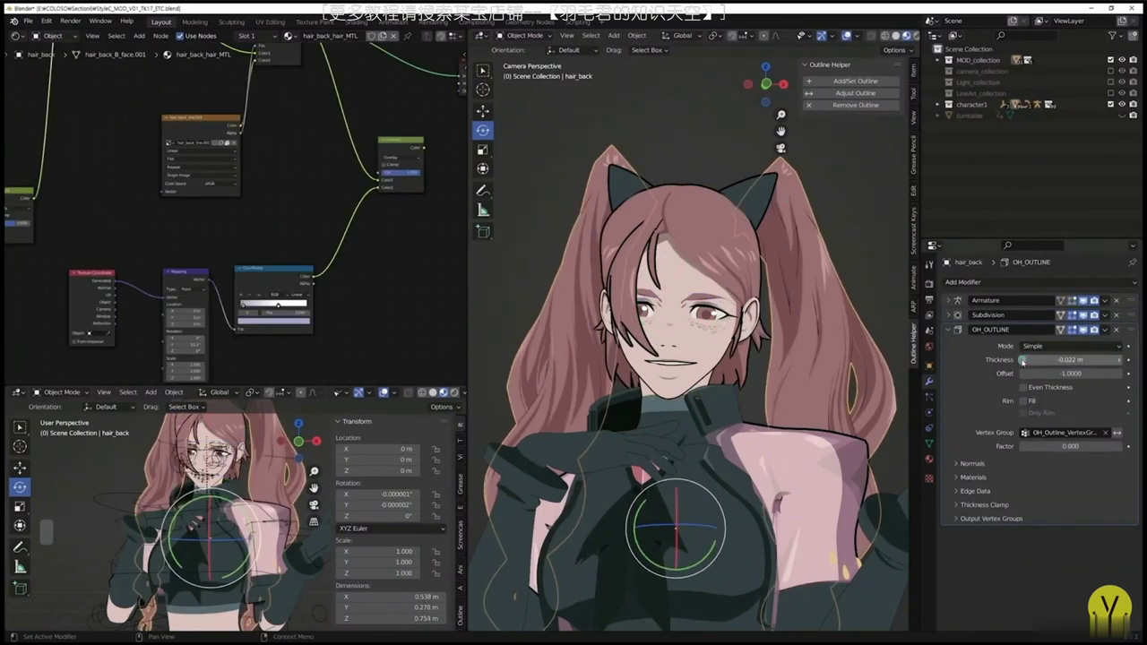
Select a hair control bone and rotate and move it.
{"action": "key", "text": "r"}
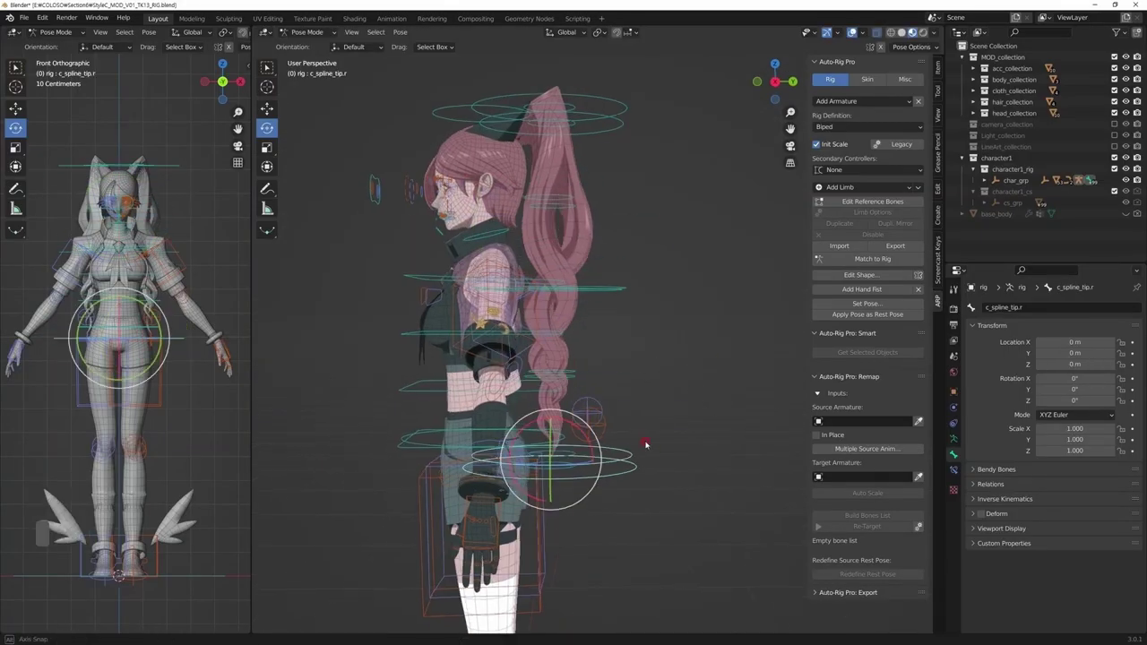
{"action": "left_click", "coordinate": [685, 392]}
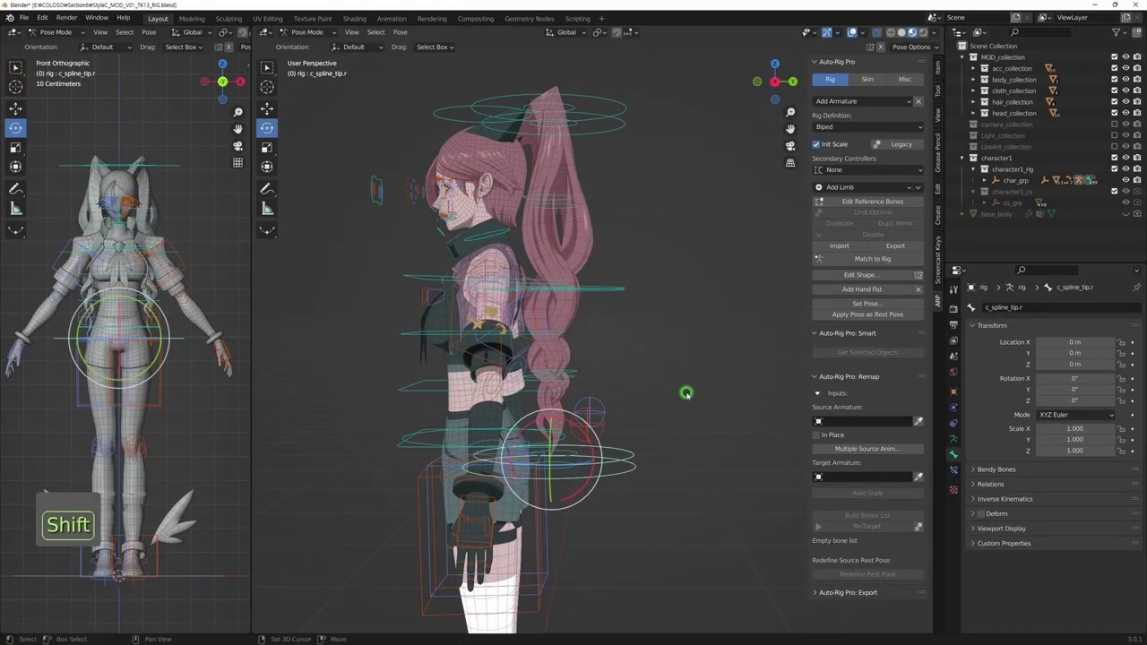
{"action": "key", "text": "g"}
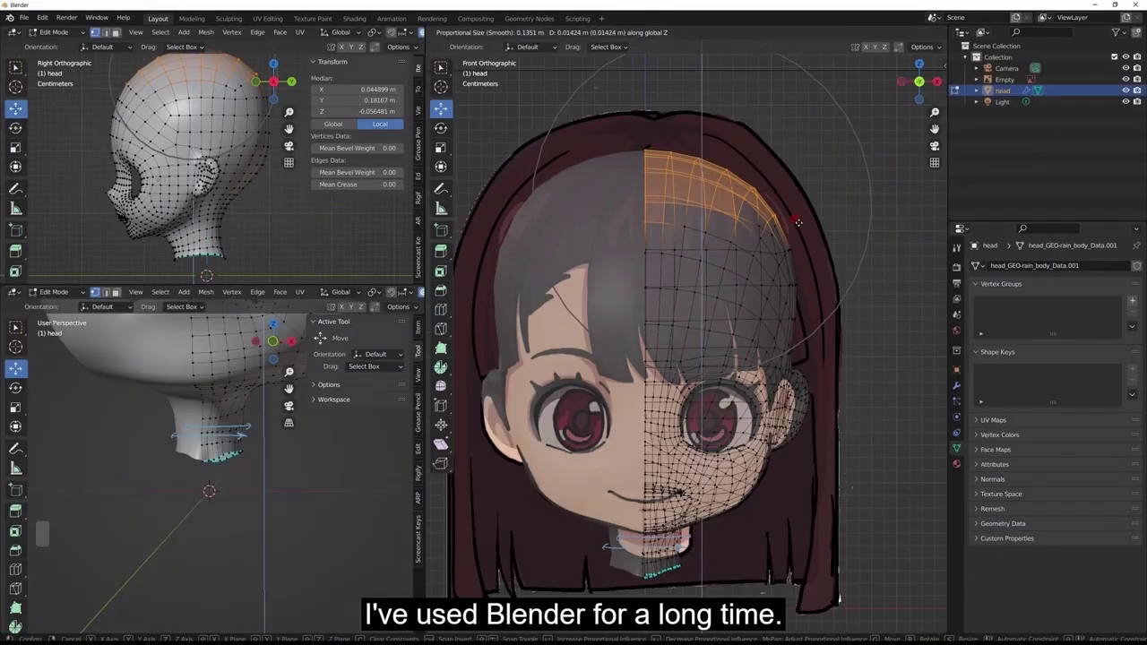
{"action": "key", "text": "g"}
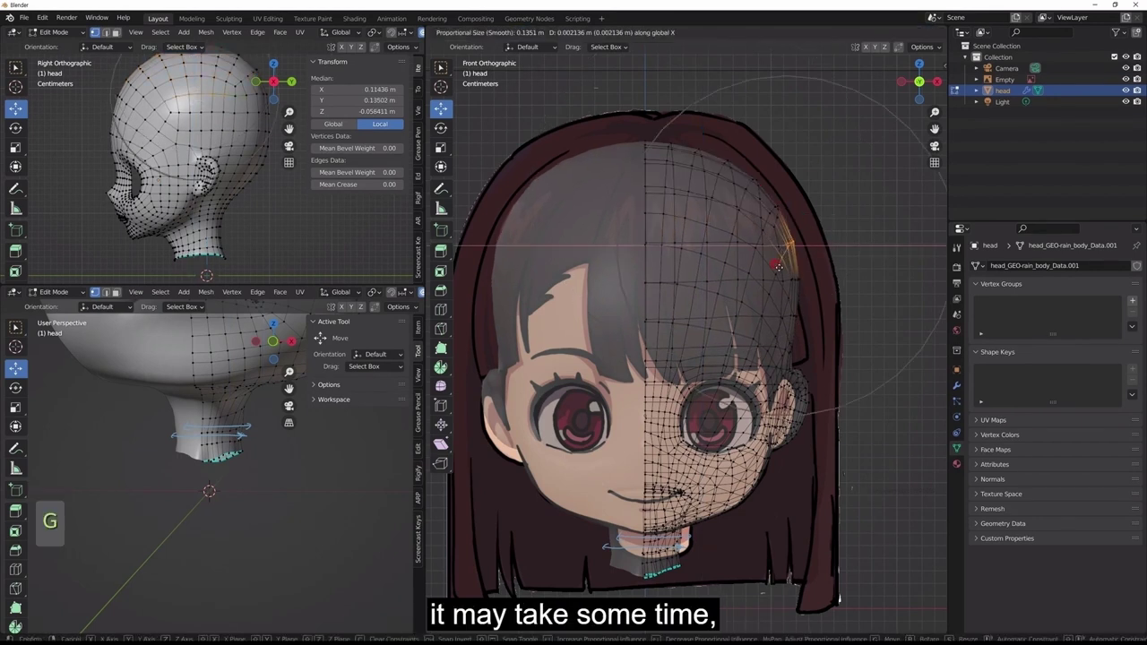
Move the head's side vertices, edit hair_front in local view, and render with F12.
{"action": "left_click_drag", "start_coordinate": [793, 354], "coordinate": [787, 352]}
{"action": "key", "text": "g"}
{"action": "key", "text": "g"}
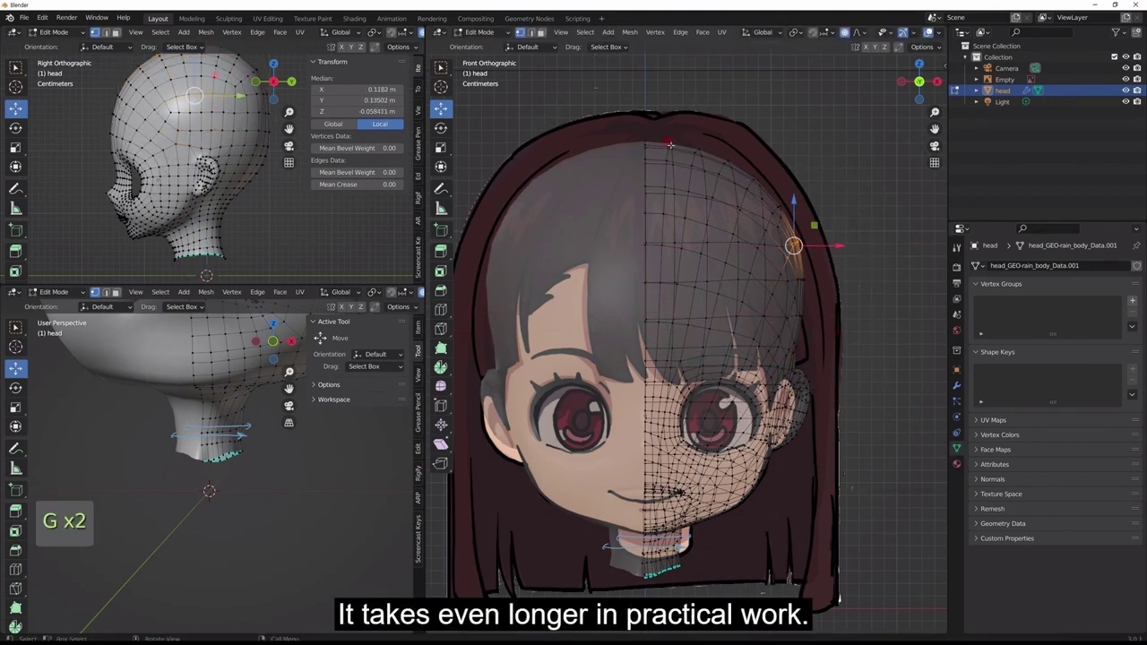
{"action": "key", "text": "Tab"}
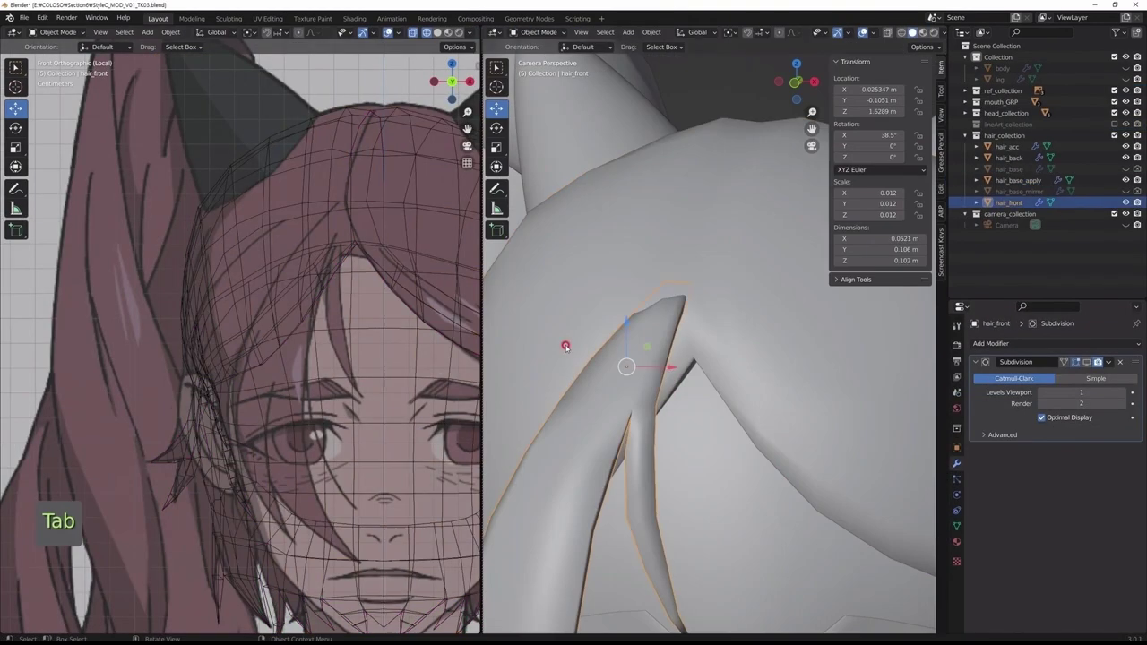
{"action": "key", "text": "slash"}
{"action": "key", "text": "Tab"}
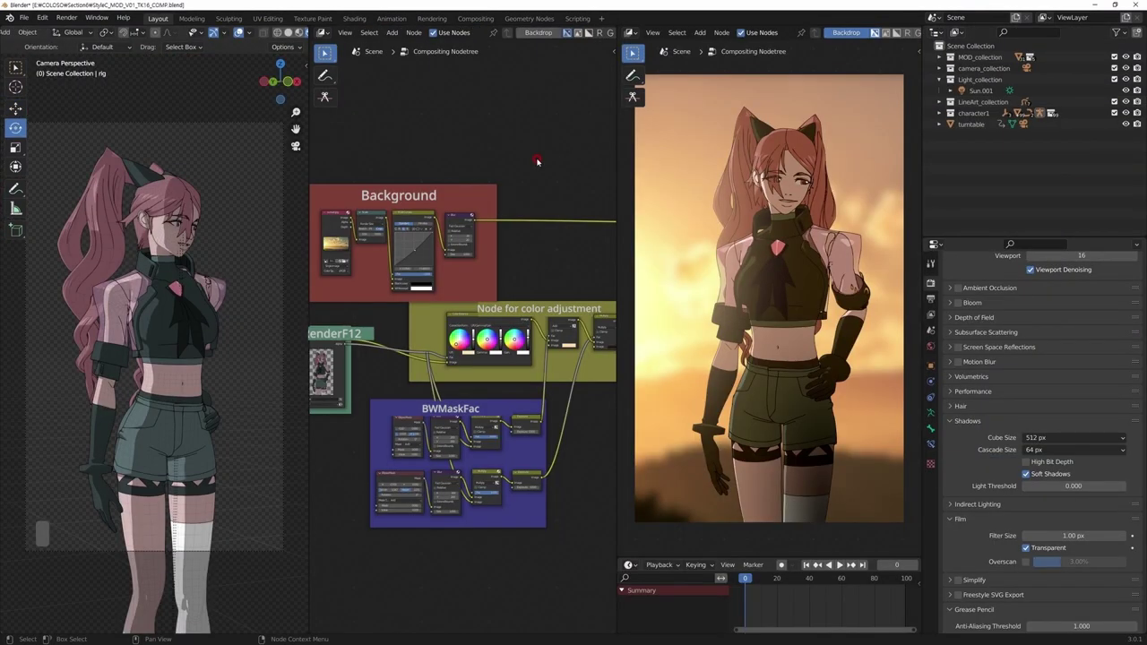
{"action": "key", "text": "F12"}
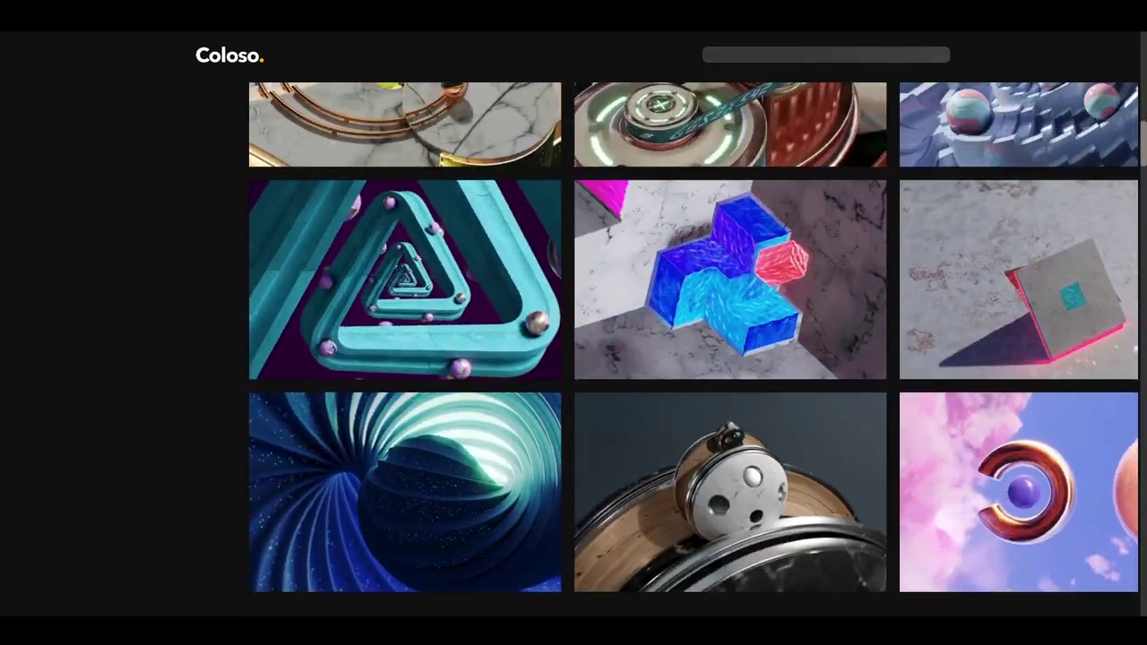
Scroll the In-depth Look curriculum down to Section 04's '7. Finally Adding Movement' lesson.
{"action": "scroll", "coordinate": [573, 340], "scroll_direction": "down", "scroll_amount": 2}
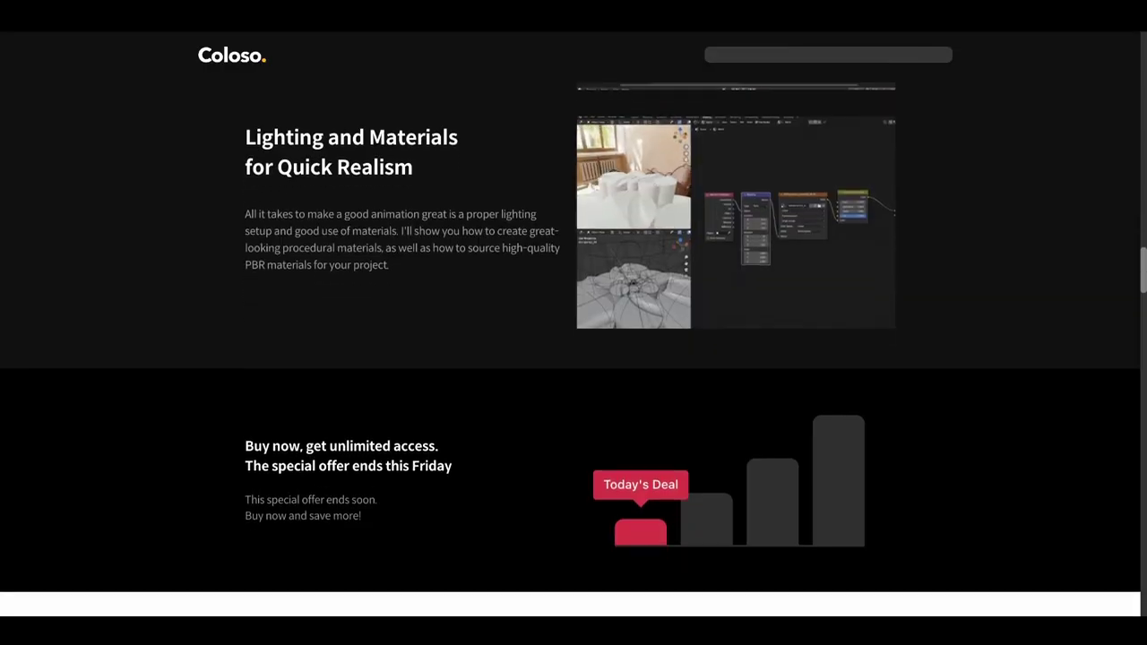
{"action": "scroll", "coordinate": [574, 359], "scroll_direction": "down", "scroll_amount": 3}
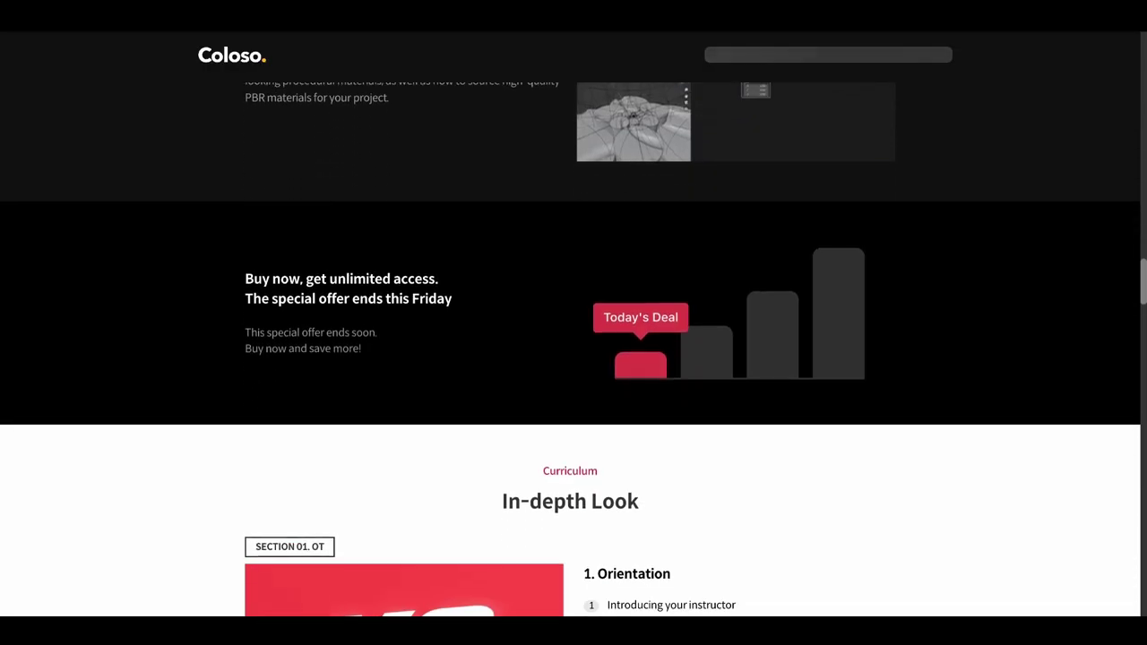
{"action": "scroll", "coordinate": [574, 359], "scroll_direction": "down", "scroll_amount": 3}
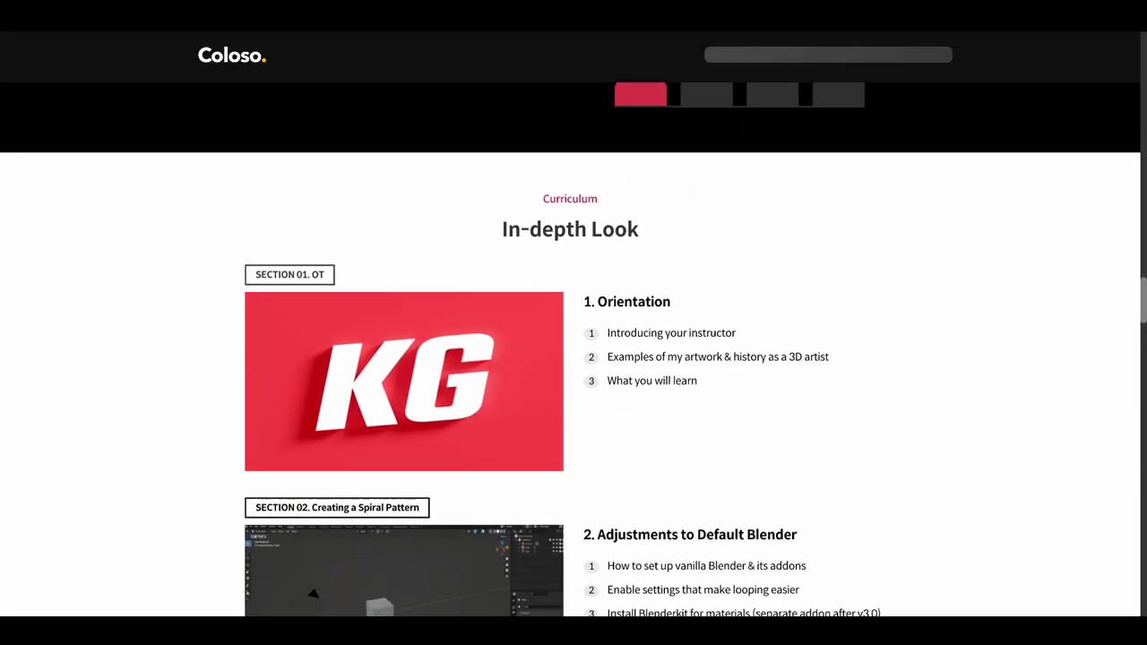
{"action": "scroll", "coordinate": [573, 358], "scroll_direction": "down", "scroll_amount": 3}
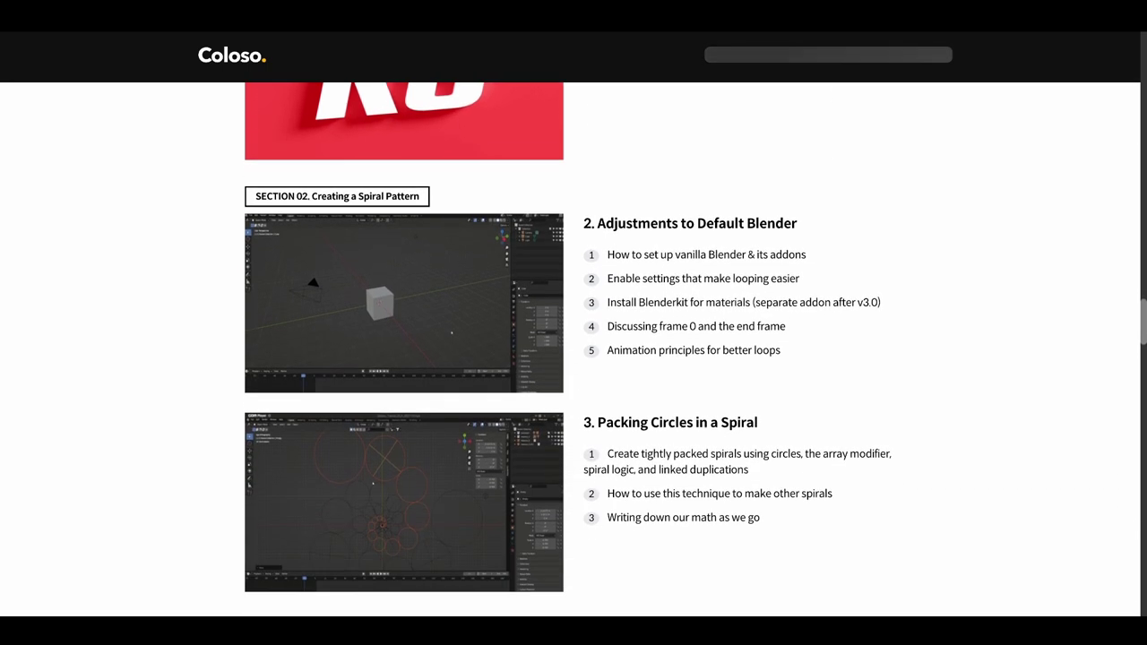
{"action": "scroll", "coordinate": [573, 359], "scroll_direction": "down", "scroll_amount": 3}
{"action": "scroll", "coordinate": [573, 358], "scroll_direction": "down", "scroll_amount": 3}
{"action": "scroll", "coordinate": [574, 358], "scroll_direction": "down", "scroll_amount": 3}
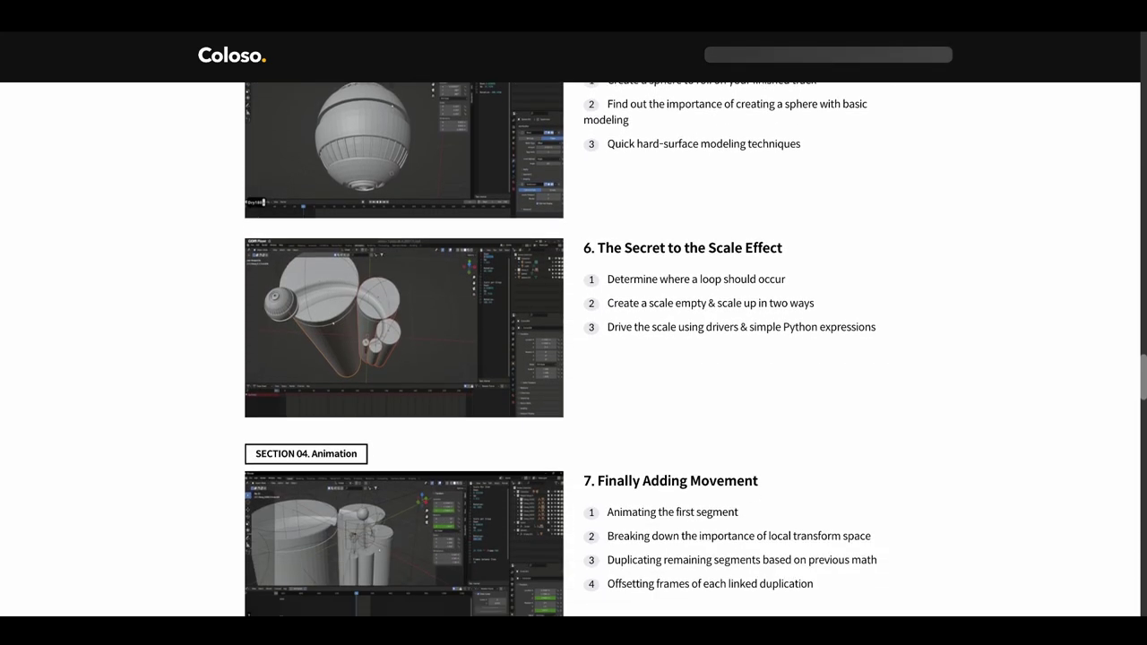
{"action": "scroll", "coordinate": [573, 358], "scroll_direction": "down", "scroll_amount": 1}
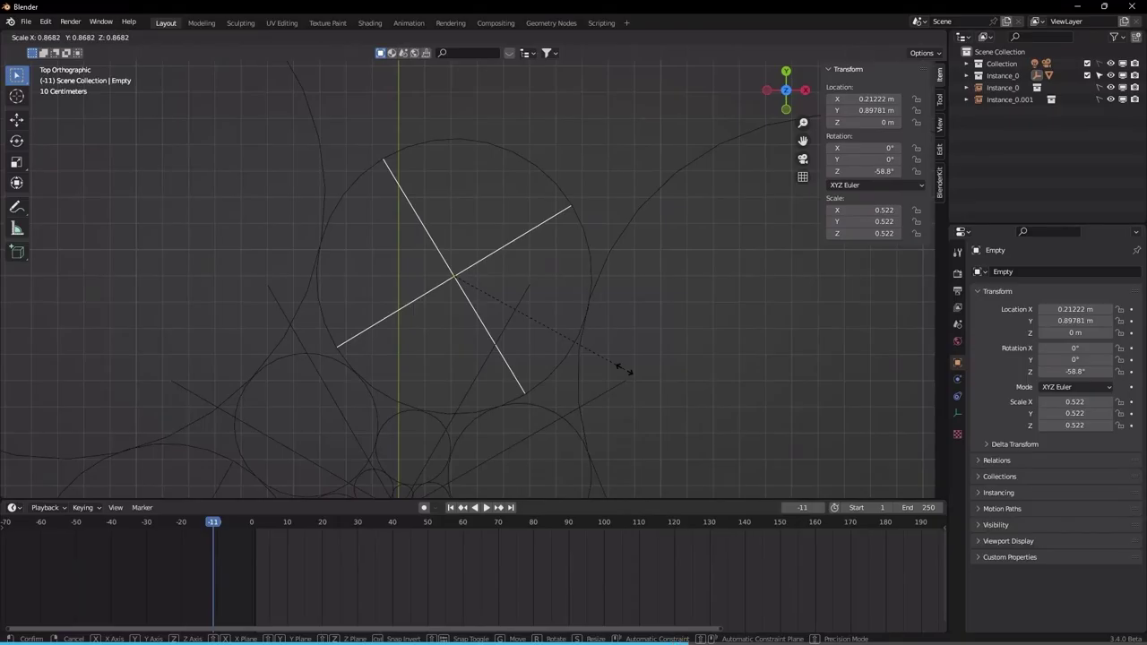
Frame the disc and cut the tapered channel from it with a Bool Tool Difference.
{"action": "key", "text": "Home"}
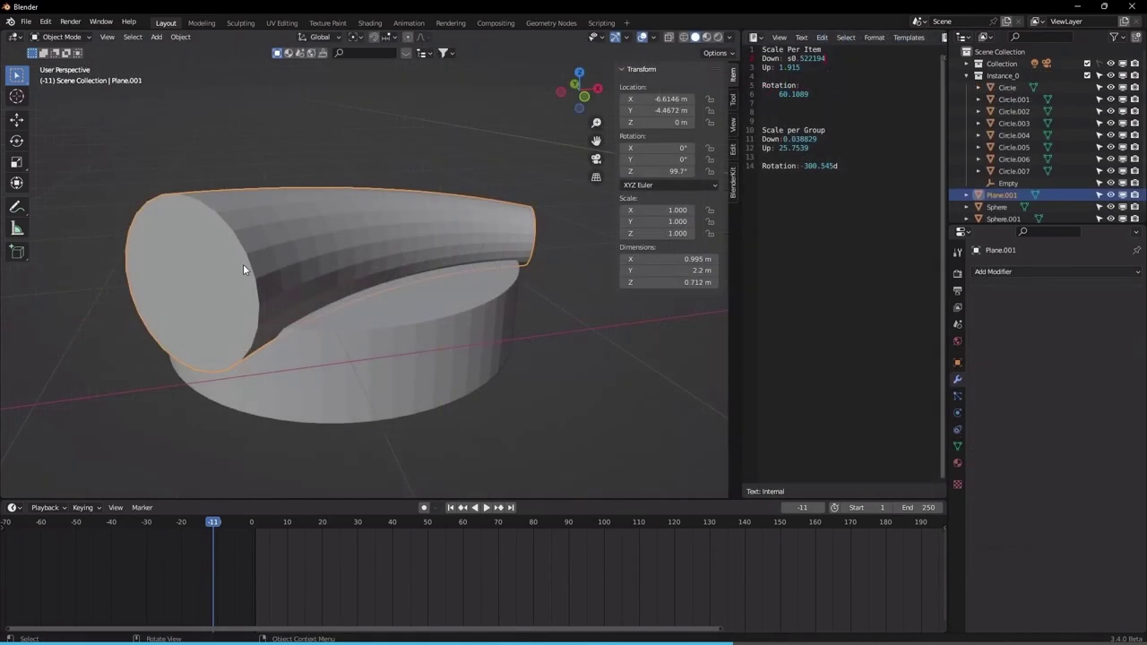
{"action": "key", "text": "ctrl+shift+b"}
{"action": "left_click", "coordinate": [395, 340]}
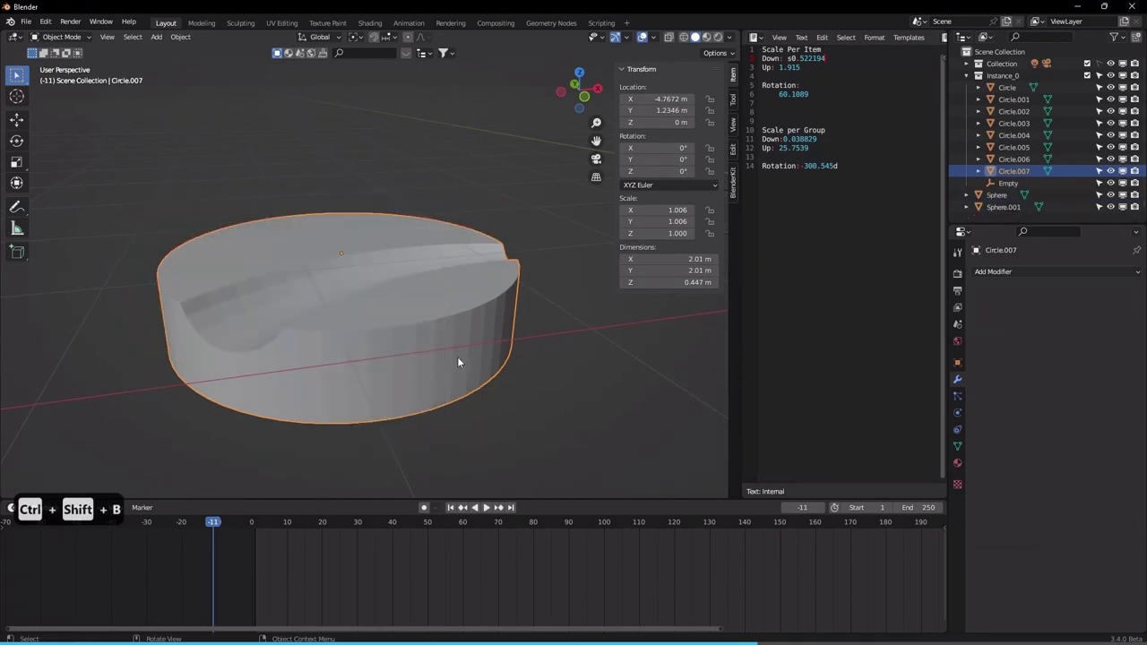
{"action": "middle_click_drag", "start_coordinate": [423, 334], "coordinate": [493, 340]}
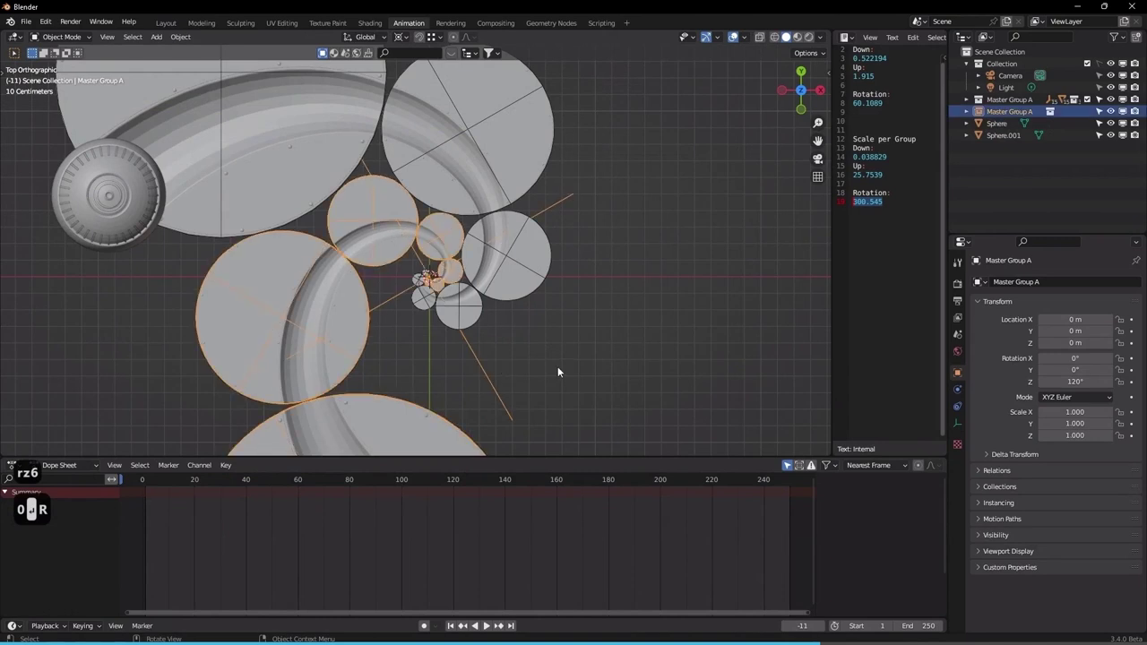
Duplicate Master Group A, rotated 1 on Z, and play the looping animation.
{"action": "key", "text": "shift+d"}
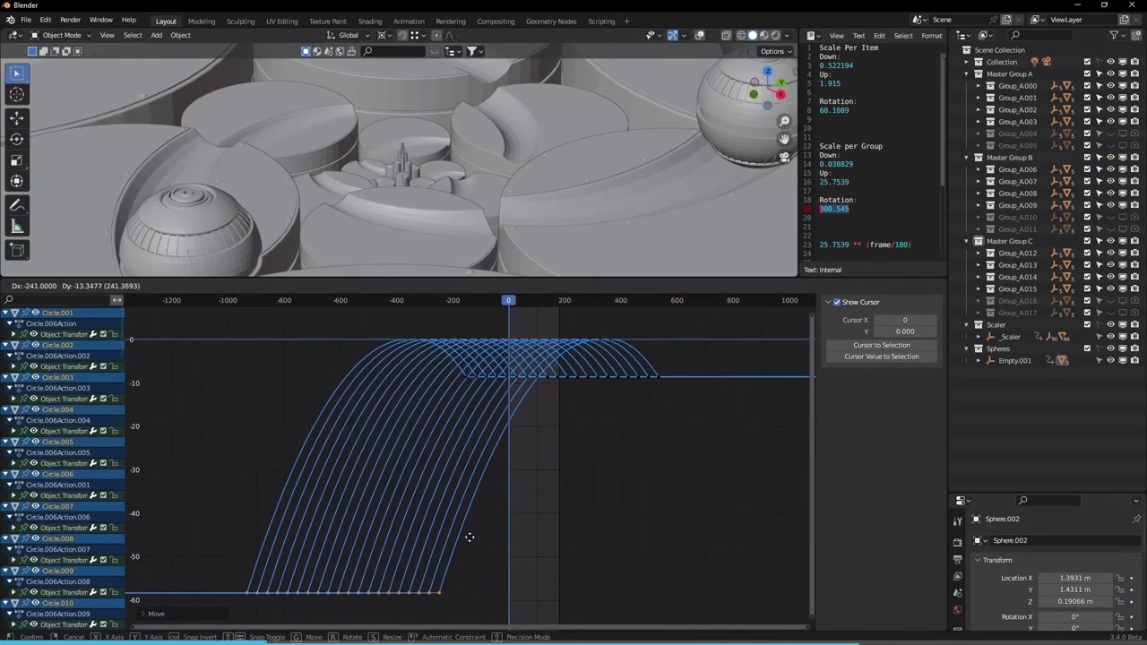
{"action": "right_click", "coordinate": [314, 580]}
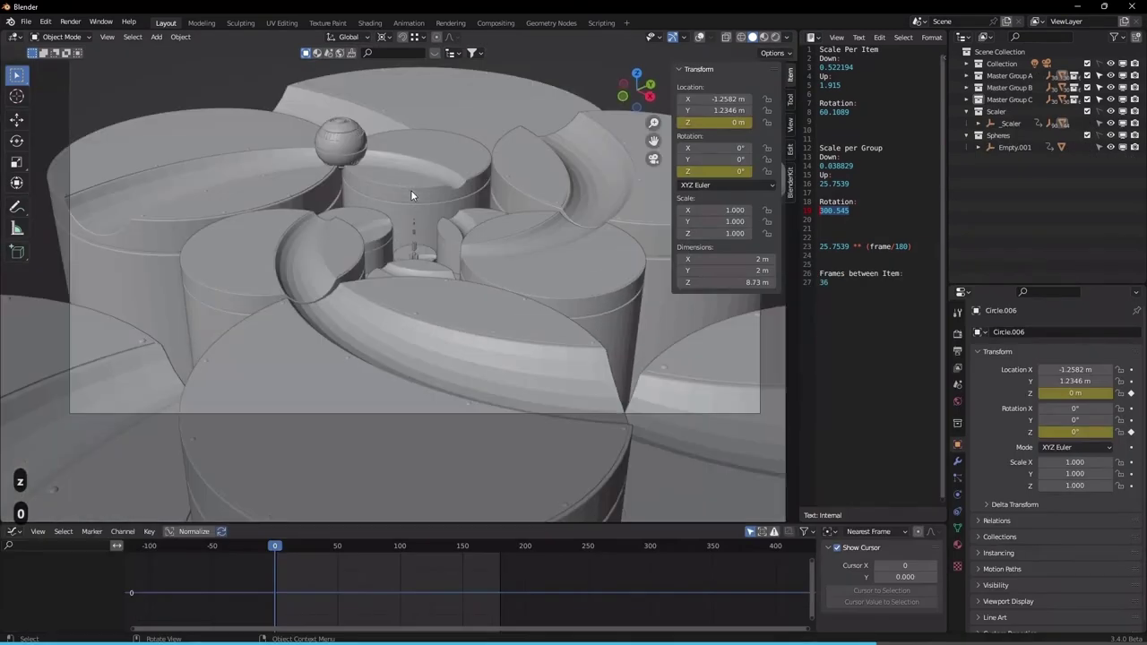
{"action": "key", "text": "space"}
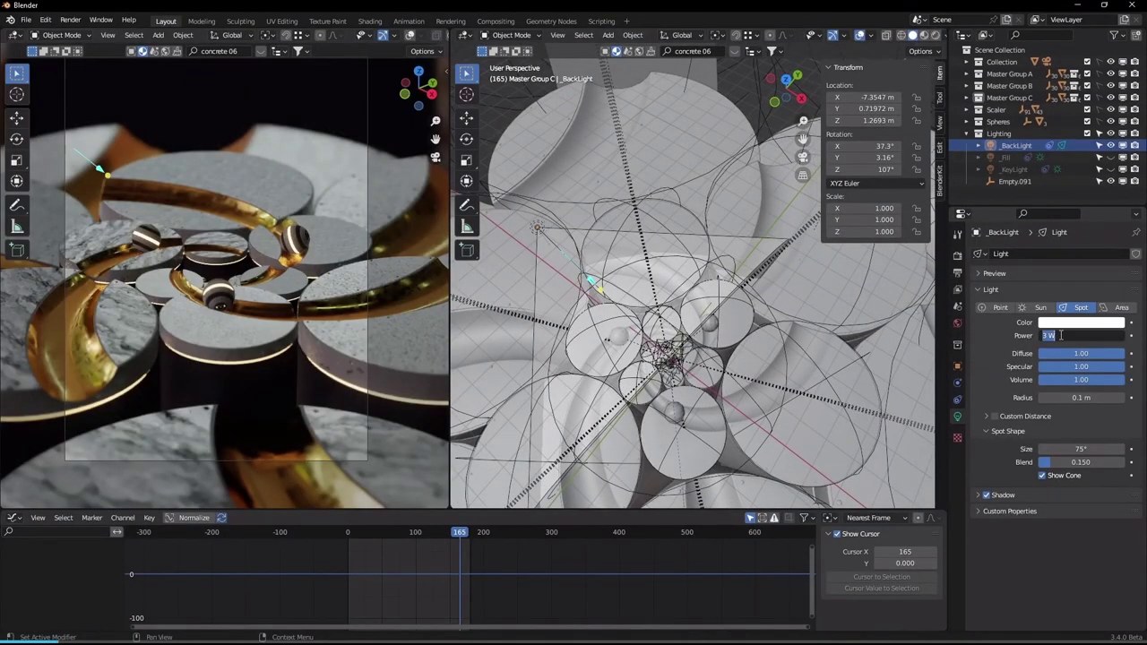
Set the BackLight power to 3000 W and check the spiral in the viewports.
{"action": "type", "text": "00"}
{"action": "key", "text": "Return"}
{"action": "middle_click_drag", "start_coordinate": [269, 215], "coordinate": [286, 215]}
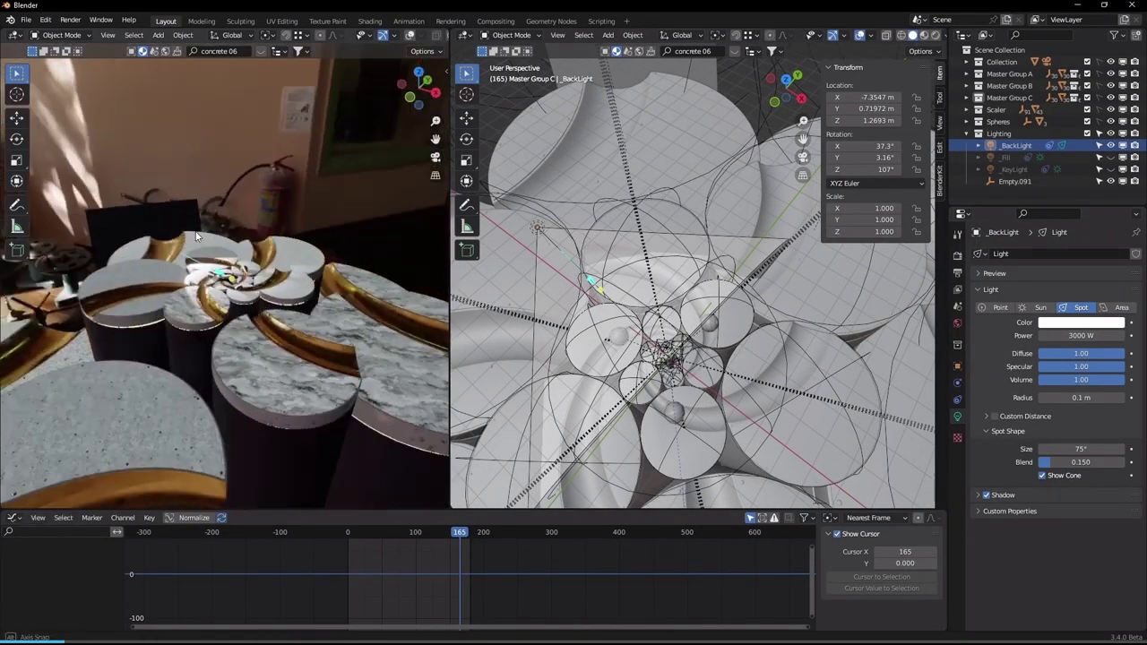
{"action": "middle_click_drag", "start_coordinate": [555, 233], "coordinate": [589, 225]}
From camera view, then top view, move the spot light over the spiral pattern.
{"action": "key", "text": "KP_0"}
{"action": "key", "text": "KP_0"}
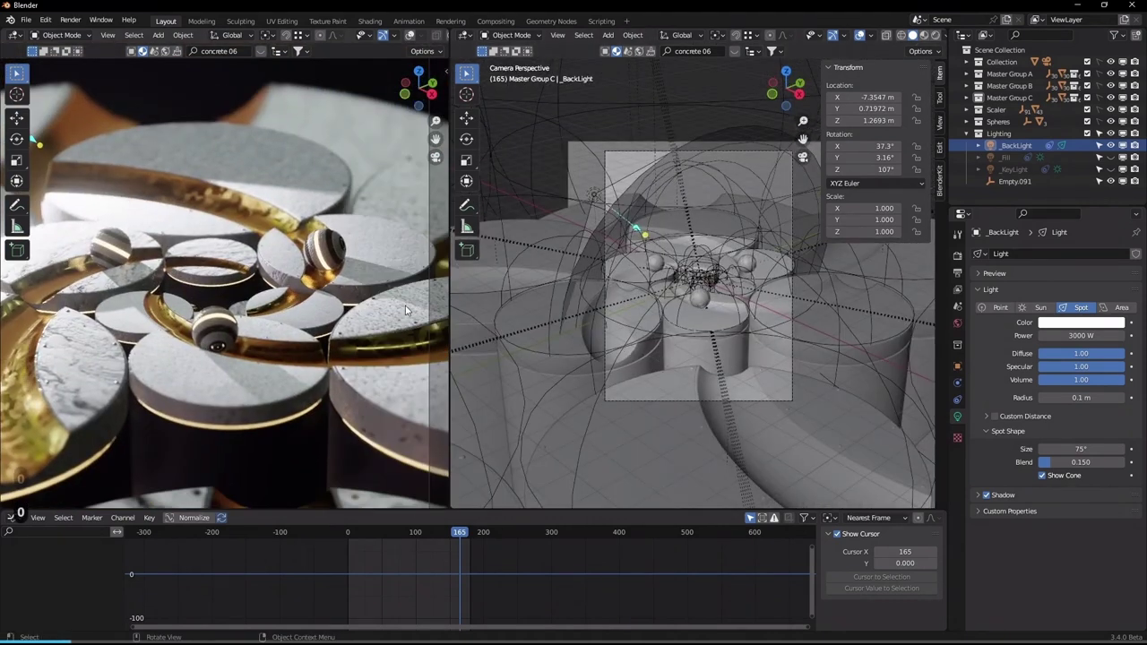
{"action": "key", "text": "KP_7"}
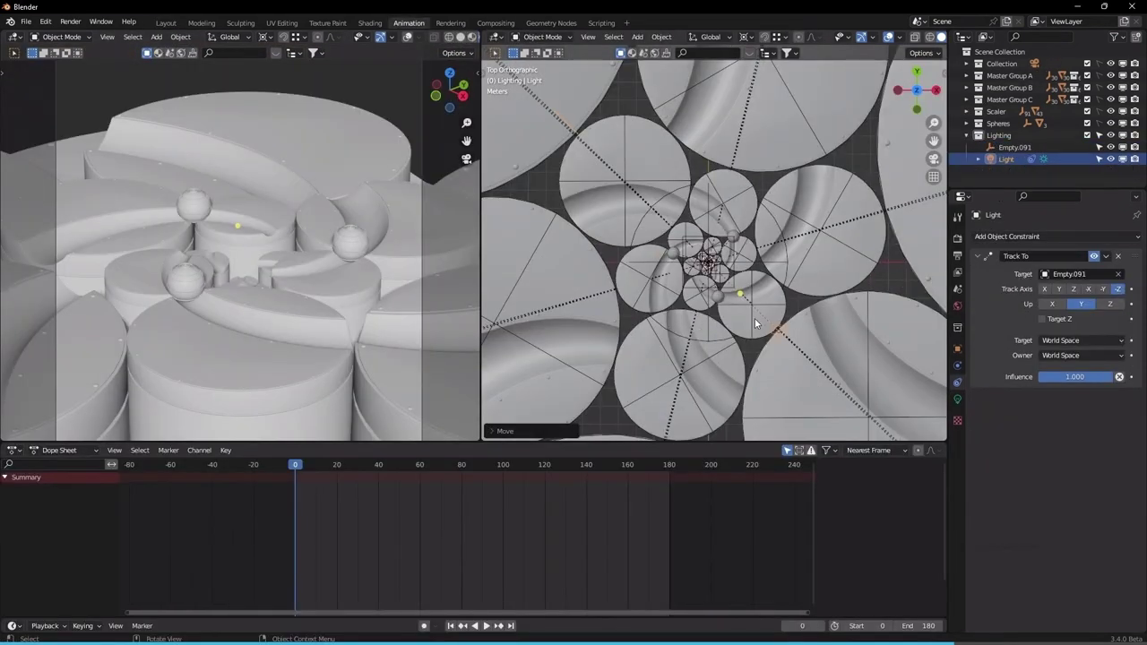
{"action": "key", "text": "g"}
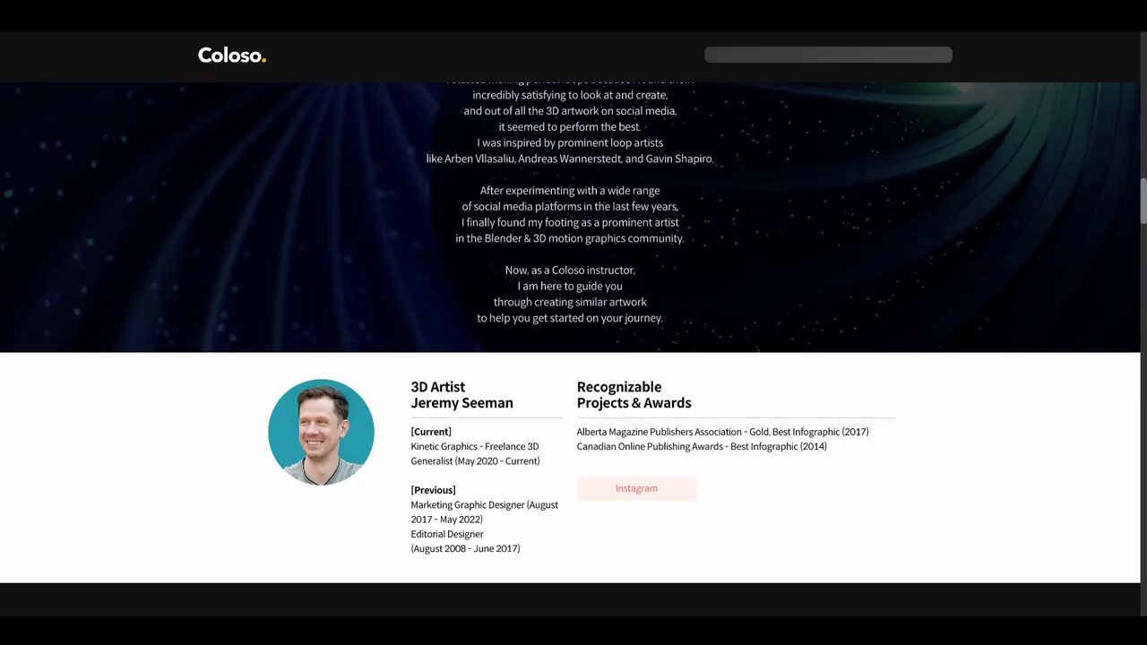
Scroll past Class Highlights and the offer banner down to Curriculum Section 04. Animation.
{"action": "scroll", "coordinate": [573, 331], "scroll_direction": "down", "scroll_amount": 5}
{"action": "scroll", "coordinate": [574, 331], "scroll_direction": "down", "scroll_amount": 3}
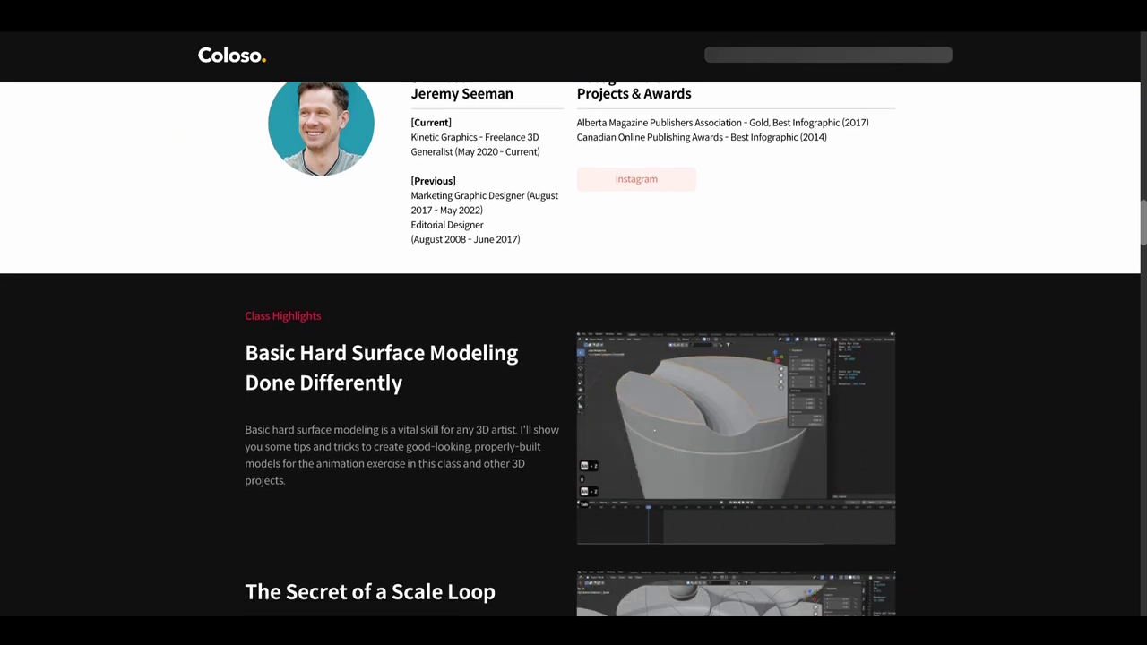
{"action": "scroll", "coordinate": [573, 332], "scroll_direction": "down", "scroll_amount": 4}
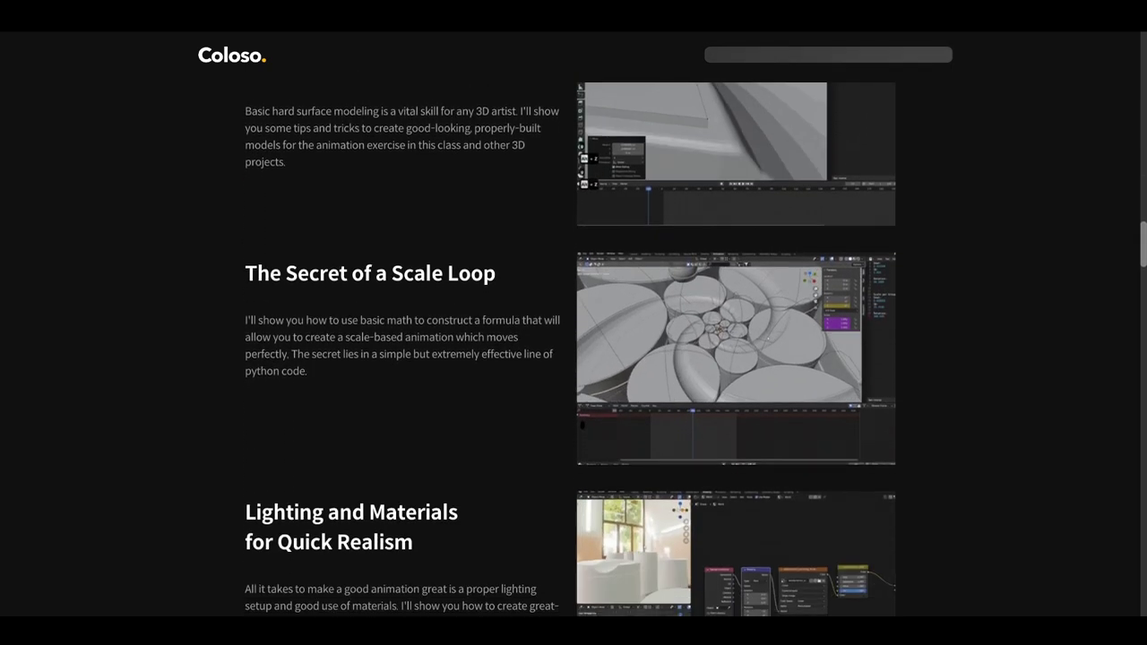
{"action": "scroll", "coordinate": [573, 331], "scroll_direction": "down", "scroll_amount": 4}
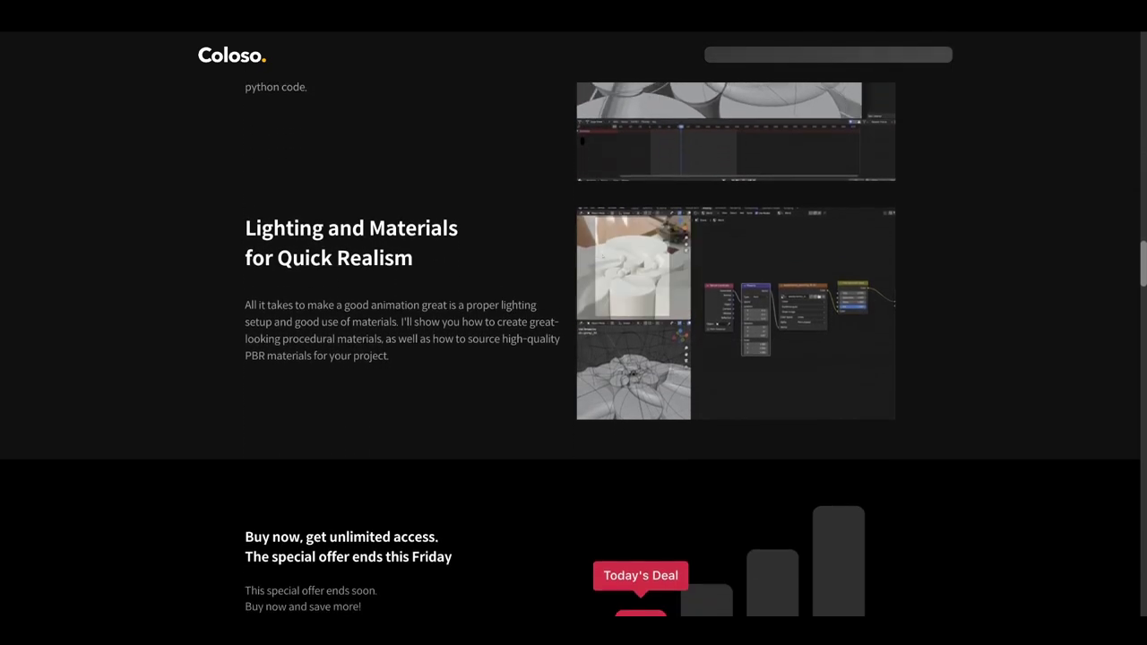
{"action": "scroll", "coordinate": [574, 332], "scroll_direction": "down", "scroll_amount": 2}
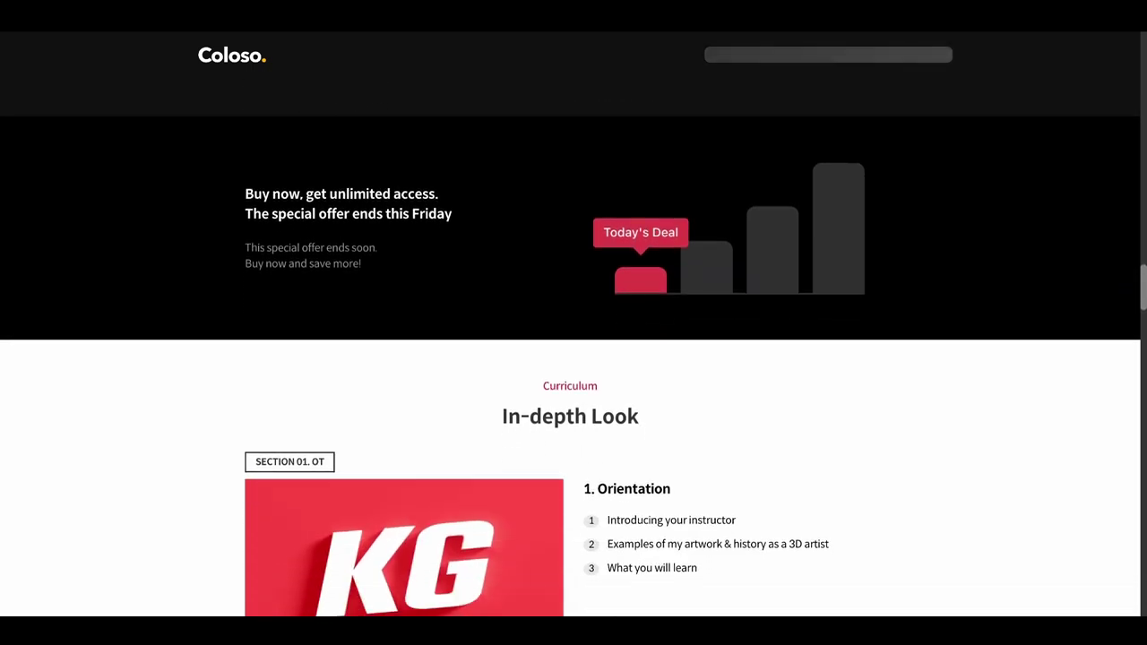
{"action": "scroll", "coordinate": [574, 331], "scroll_direction": "down", "scroll_amount": 1}
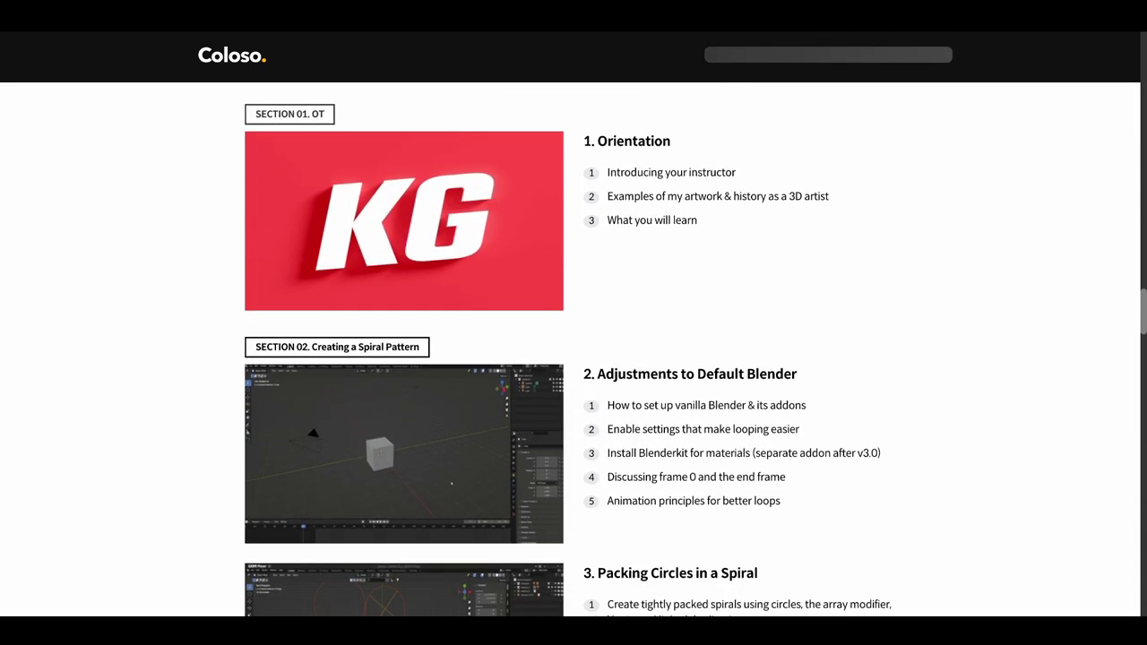
{"action": "scroll", "coordinate": [573, 332], "scroll_direction": "down", "scroll_amount": 1}
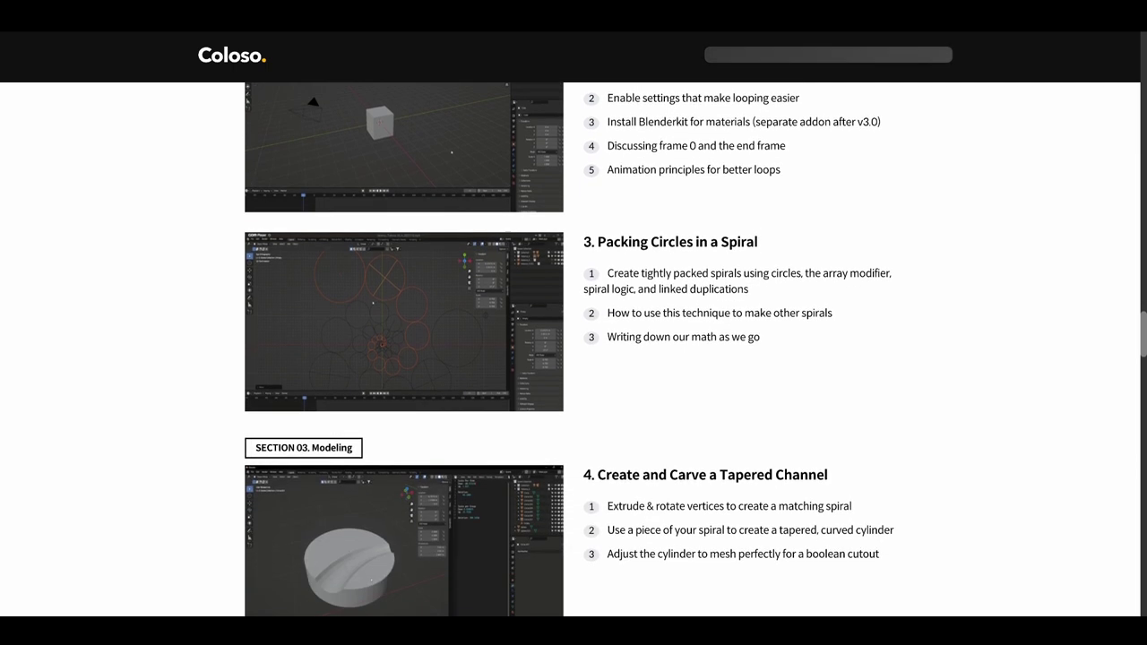
{"action": "scroll", "coordinate": [573, 332], "scroll_direction": "down", "scroll_amount": 4}
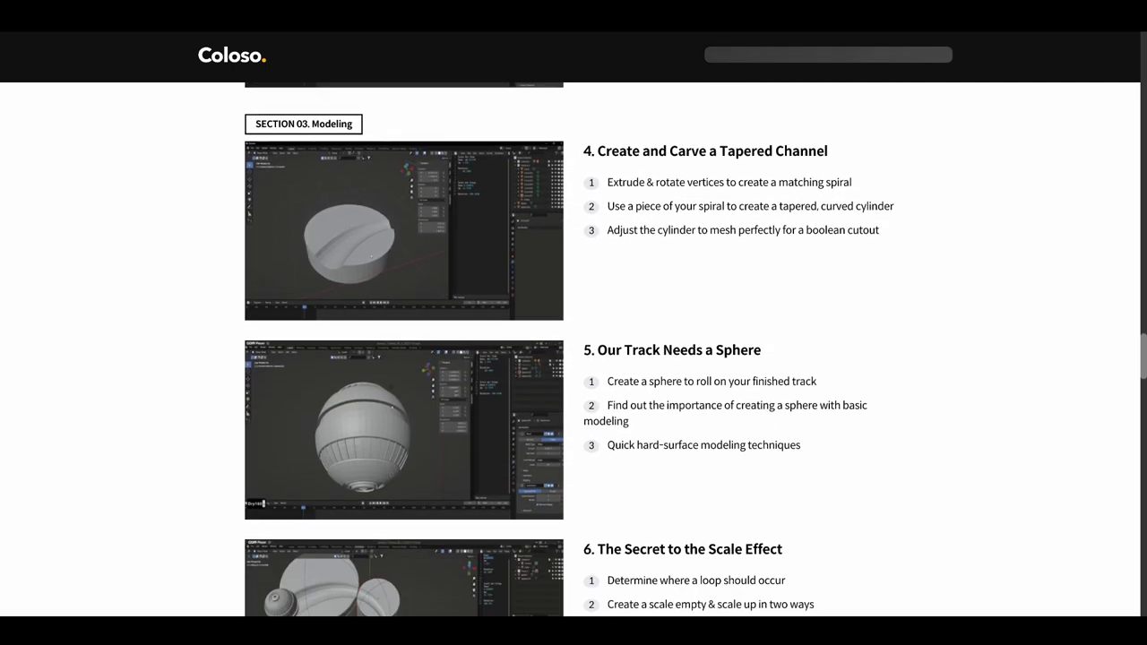
{"action": "scroll", "coordinate": [573, 331], "scroll_direction": "down", "scroll_amount": 1}
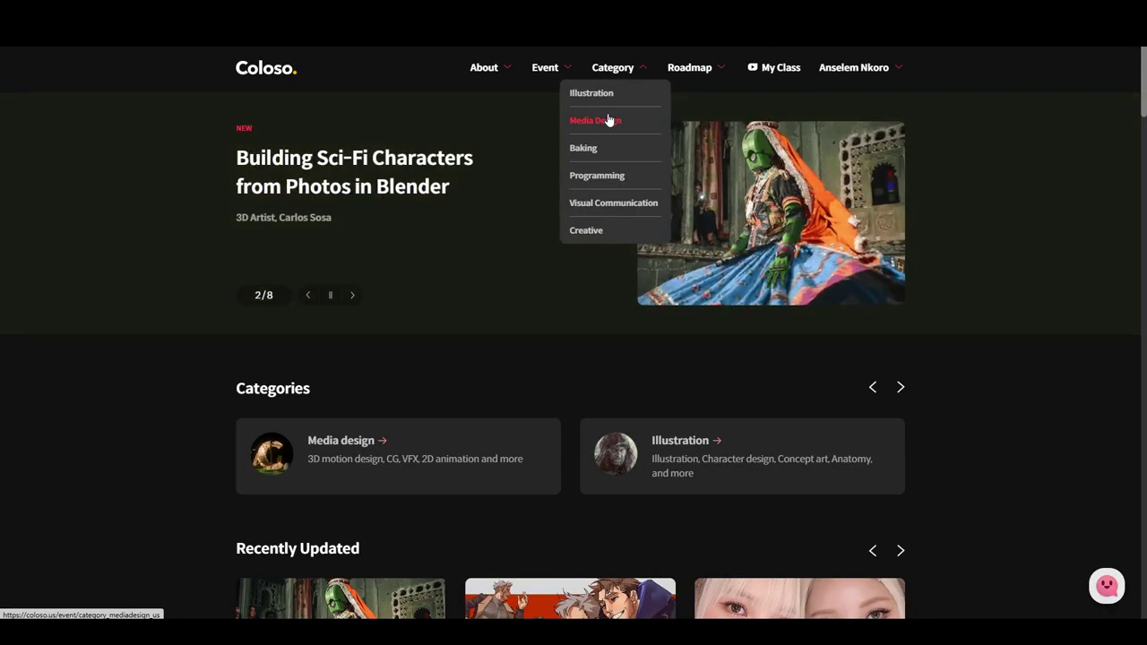
Open Media Design and scroll through Best Sellers, Animation, 3D Art and 2D Art to All Classes.
{"action": "left_click", "coordinate": [608, 120]}
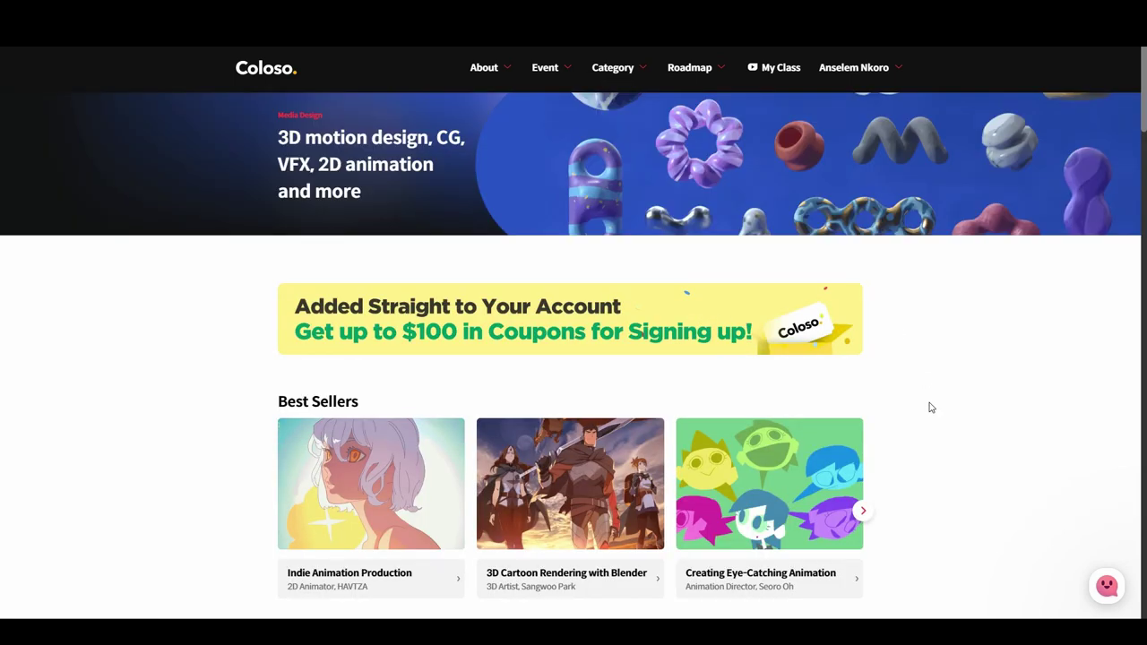
{"action": "scroll", "coordinate": [930, 408], "scroll_direction": "down", "scroll_amount": 1}
{"action": "scroll", "coordinate": [930, 408], "scroll_direction": "down", "scroll_amount": 1}
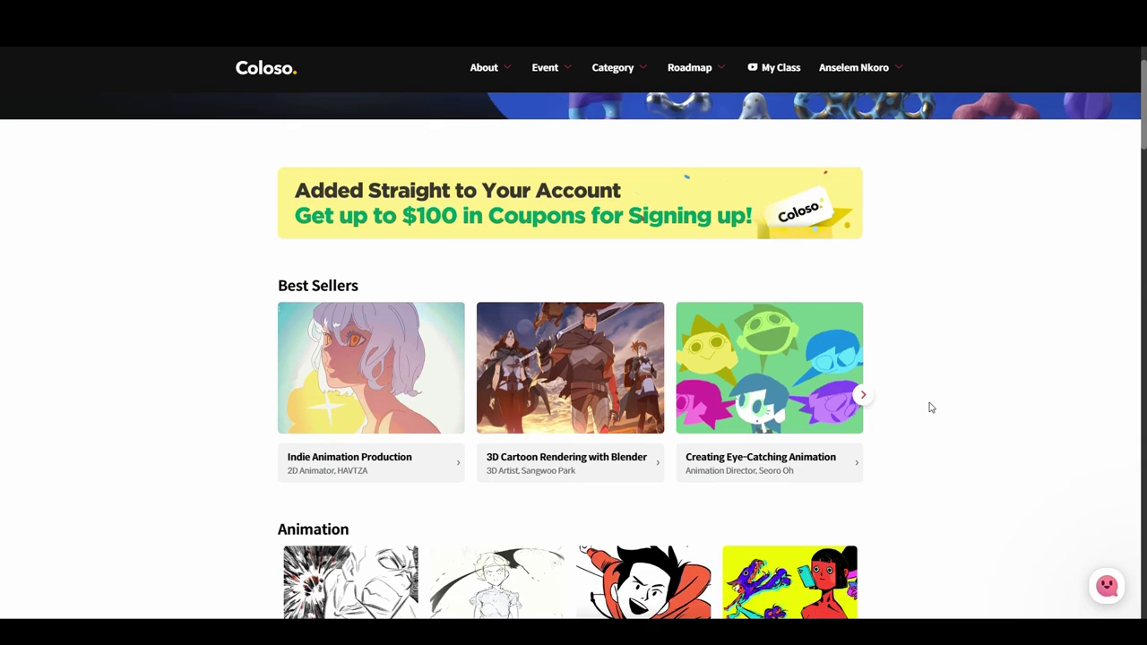
{"action": "scroll", "coordinate": [930, 408], "scroll_direction": "down", "scroll_amount": 3}
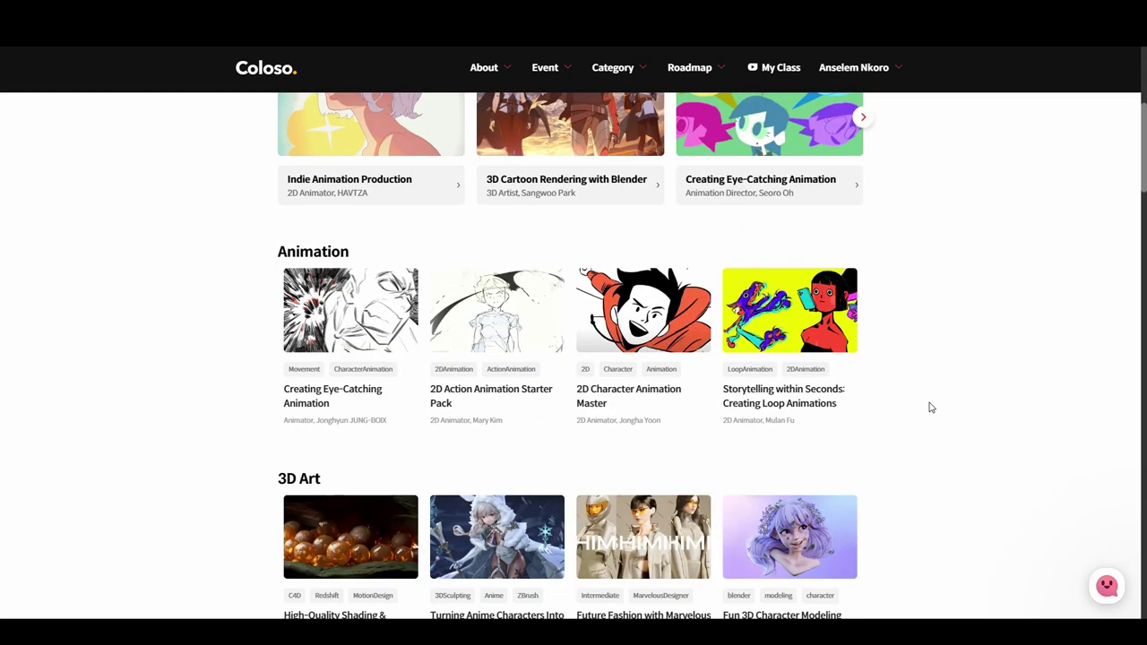
{"action": "scroll", "coordinate": [929, 408], "scroll_direction": "down", "scroll_amount": 2}
{"action": "scroll", "coordinate": [930, 407], "scroll_direction": "down", "scroll_amount": 2}
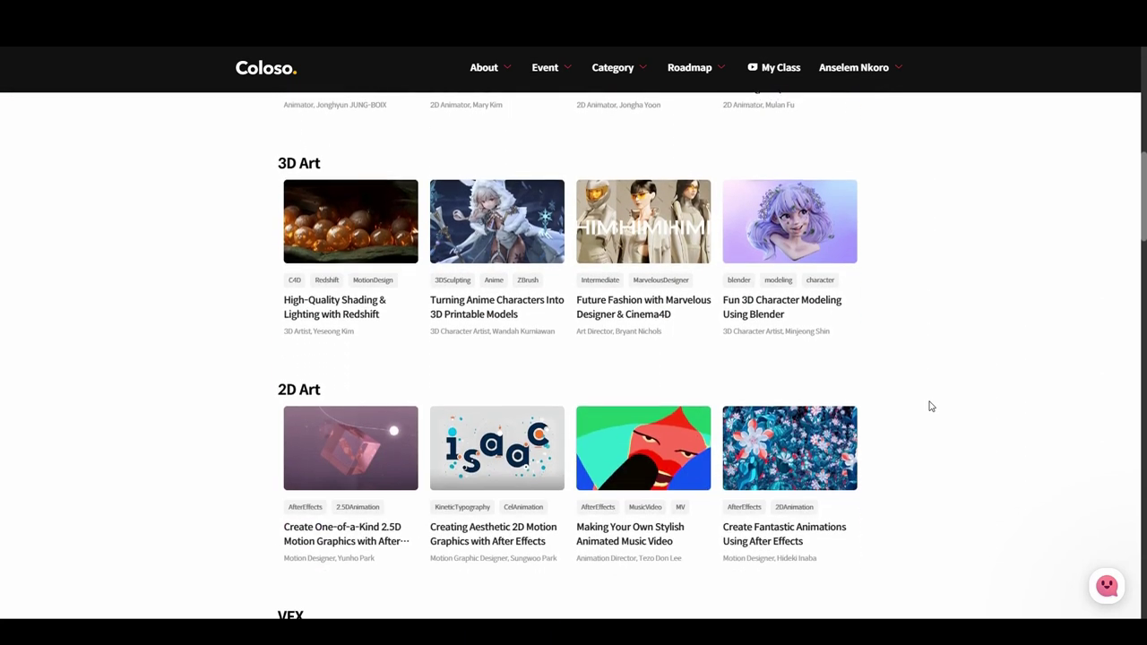
{"action": "scroll", "coordinate": [930, 407], "scroll_direction": "down", "scroll_amount": 5}
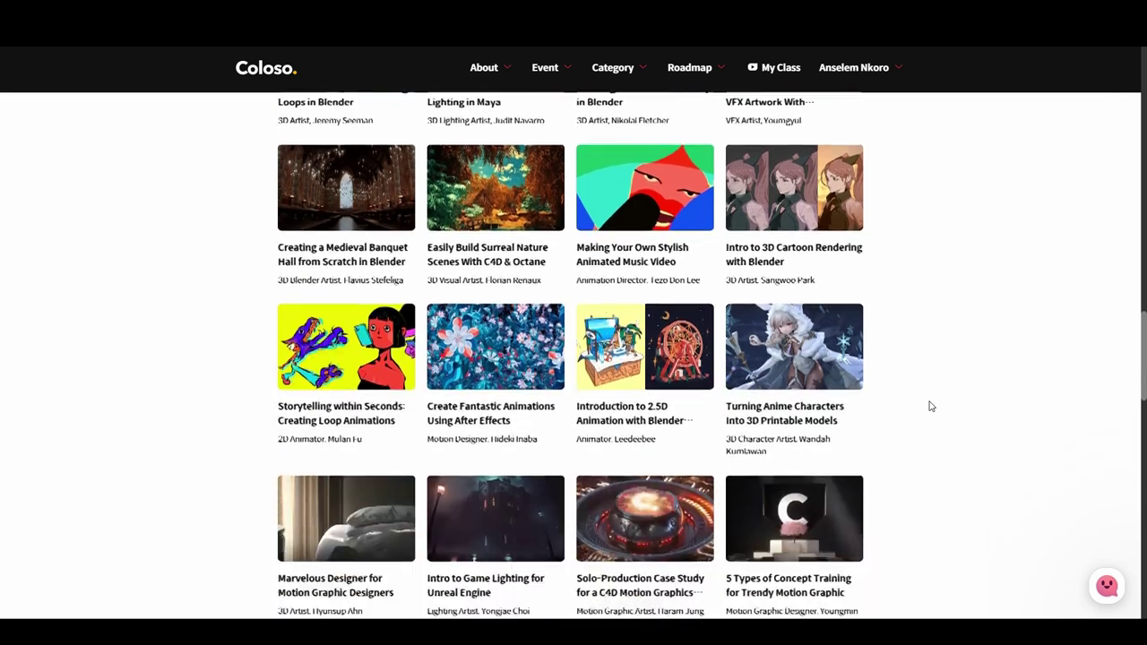
{"action": "scroll", "coordinate": [930, 407], "scroll_direction": "down", "scroll_amount": 1}
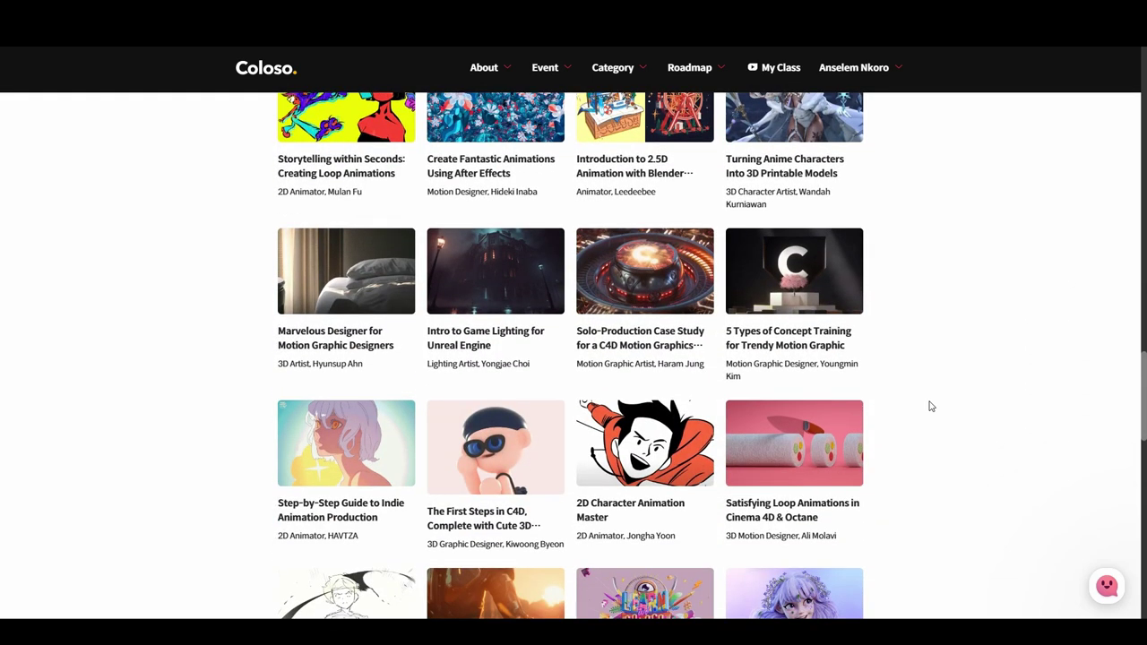